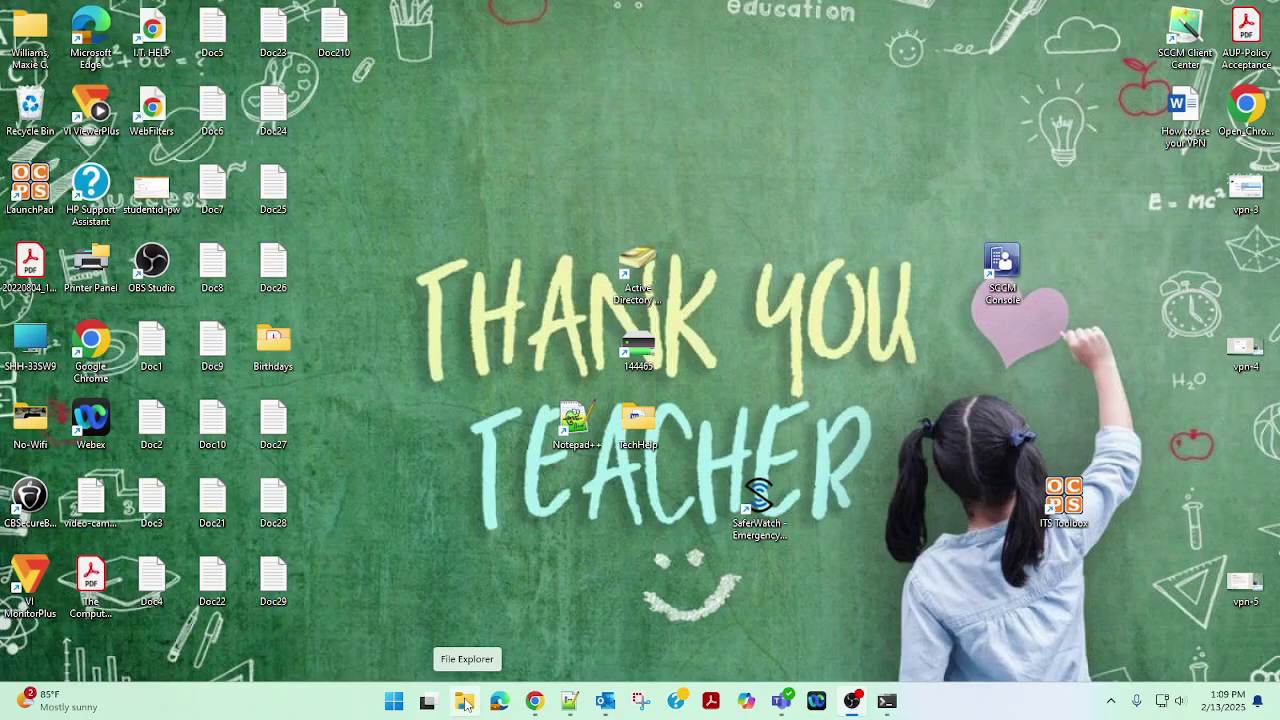
Open a File Explorer window, narrow it, place it on the right half of the desktop and show USB Drive (D:)
{"action": "left_click", "coordinate": [464, 703]}
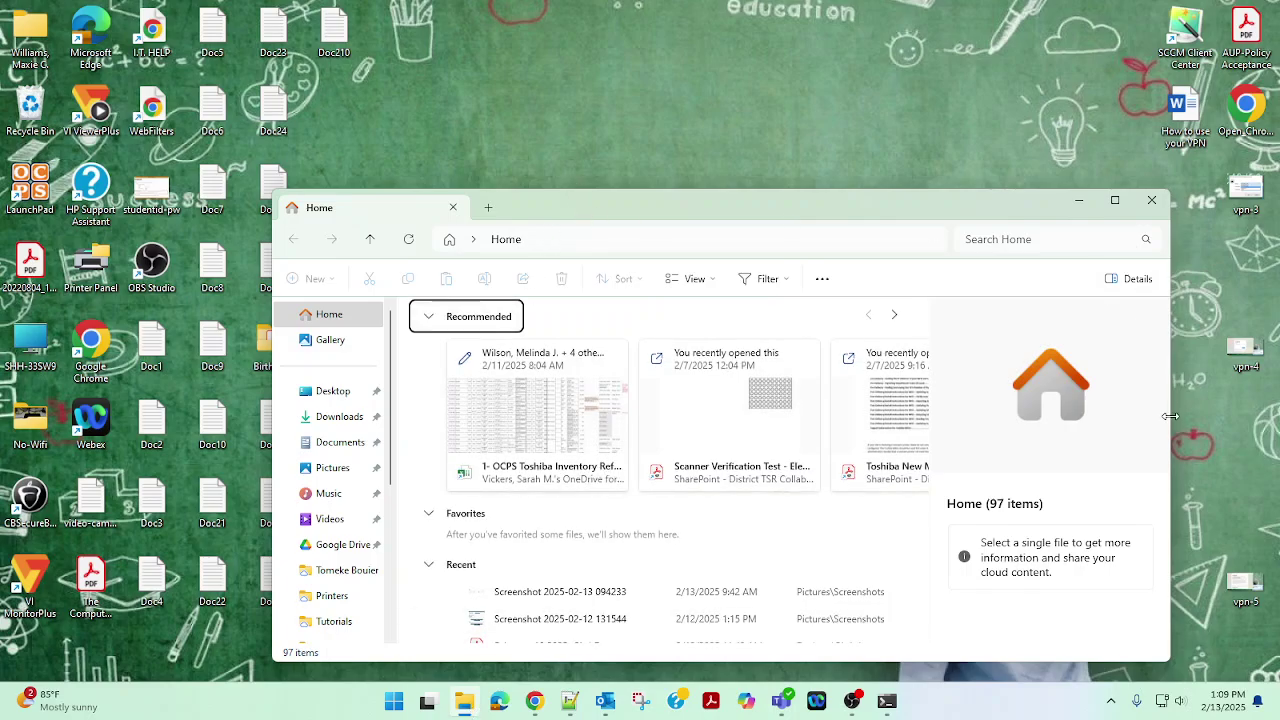
{"action": "left_click_drag", "start_coordinate": [1170, 416], "coordinate": [1080, 418]}
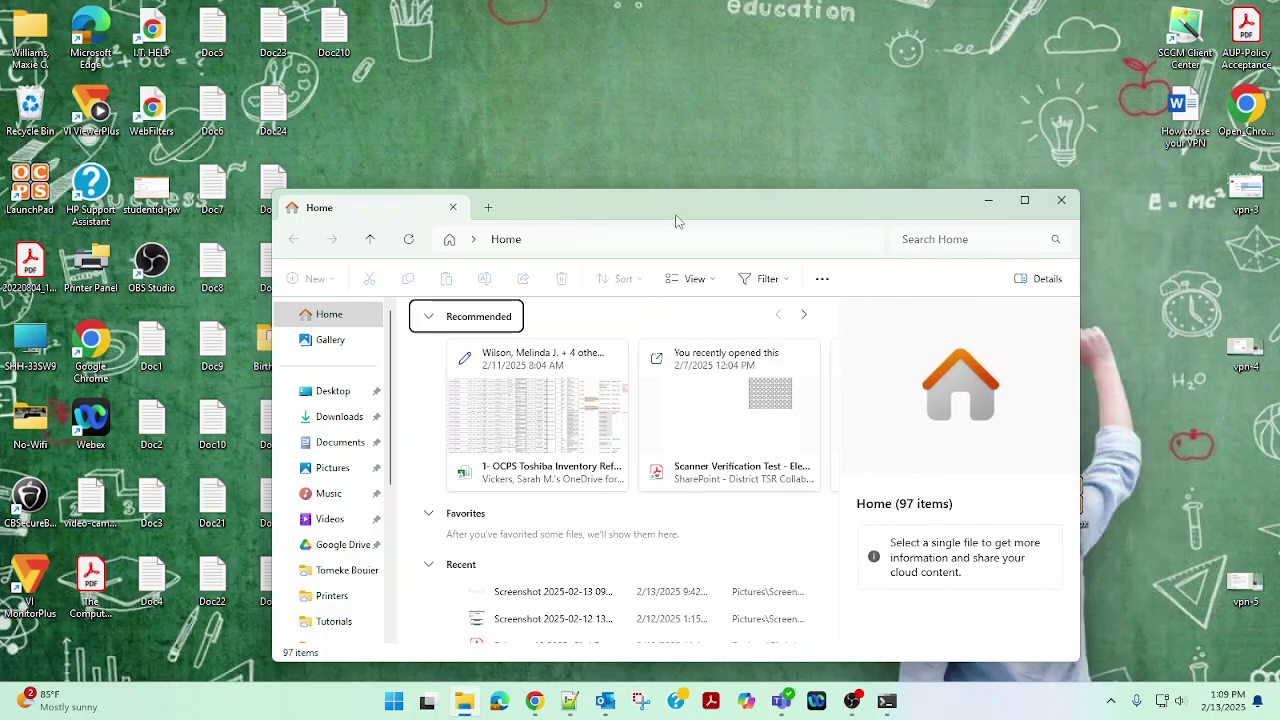
{"action": "left_click_drag", "start_coordinate": [679, 214], "coordinate": [869, 123]}
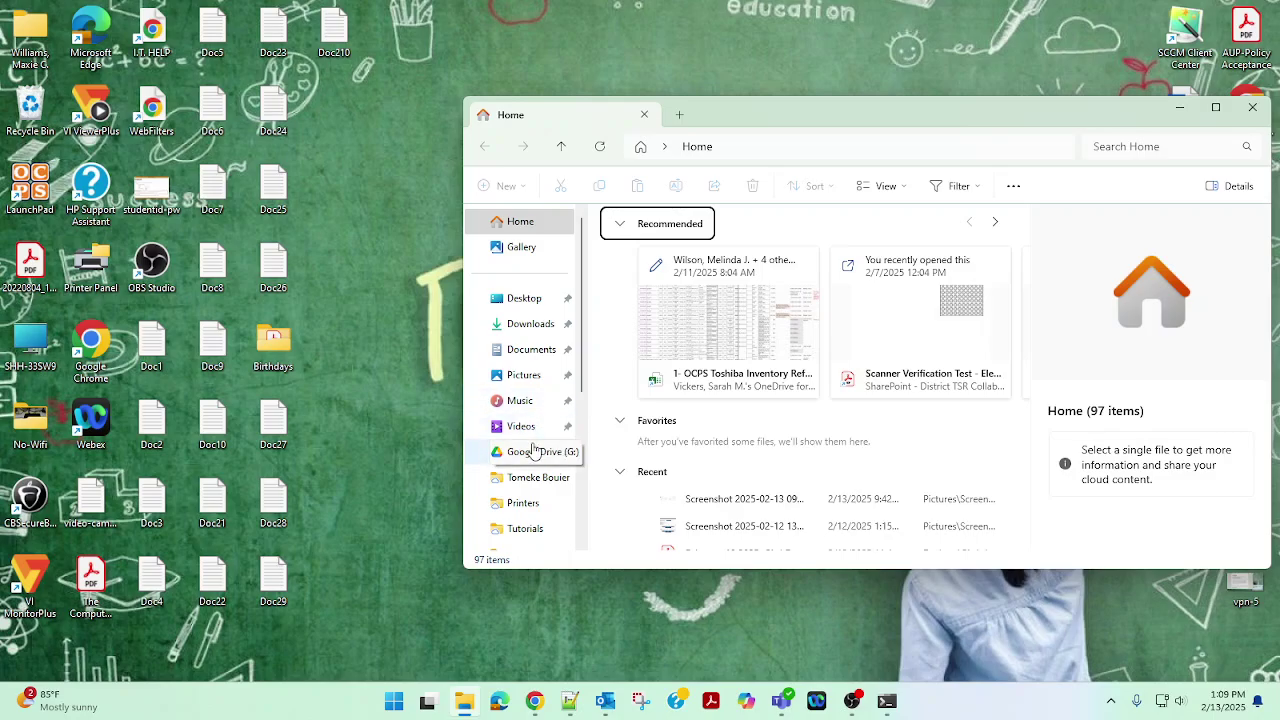
{"action": "scroll", "coordinate": [533, 452], "scroll_direction": "down", "scroll_amount": 4}
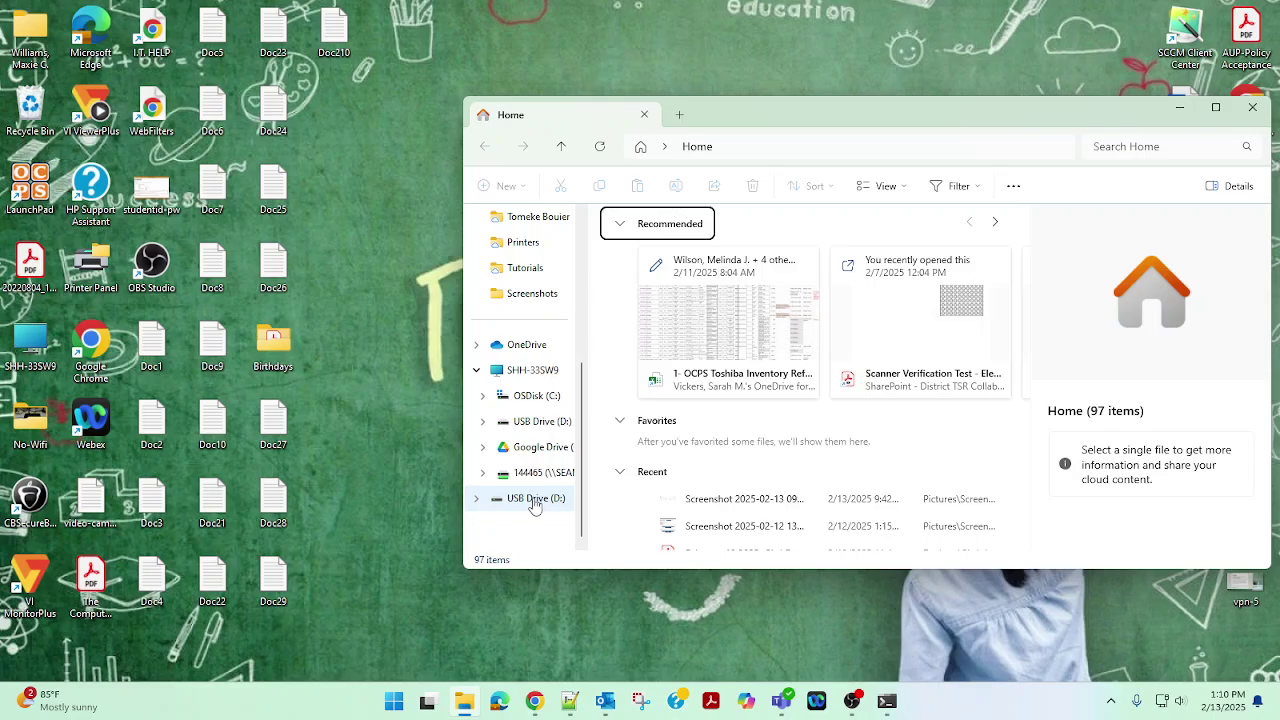
{"action": "left_click", "coordinate": [535, 500]}
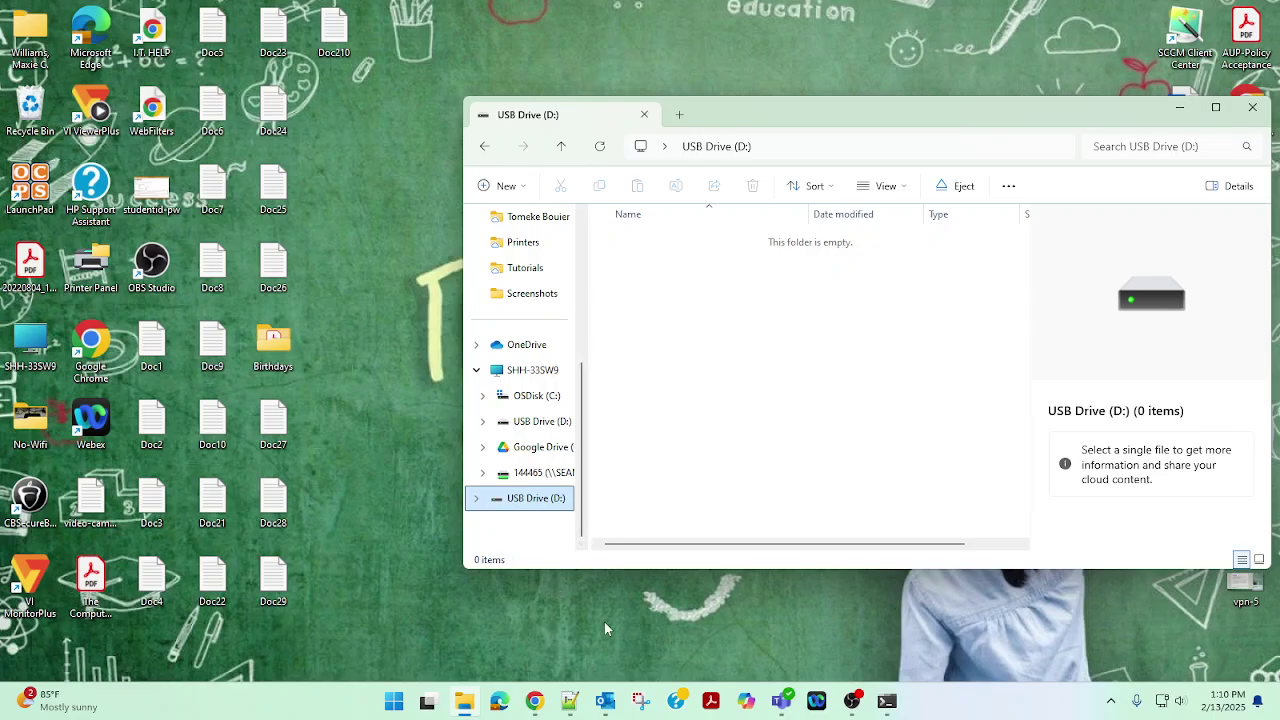
Open a second File Explorer window, place it to the left of the USB drive window and show the Desktop folder
{"action": "mouse_move", "coordinate": [471, 705]}
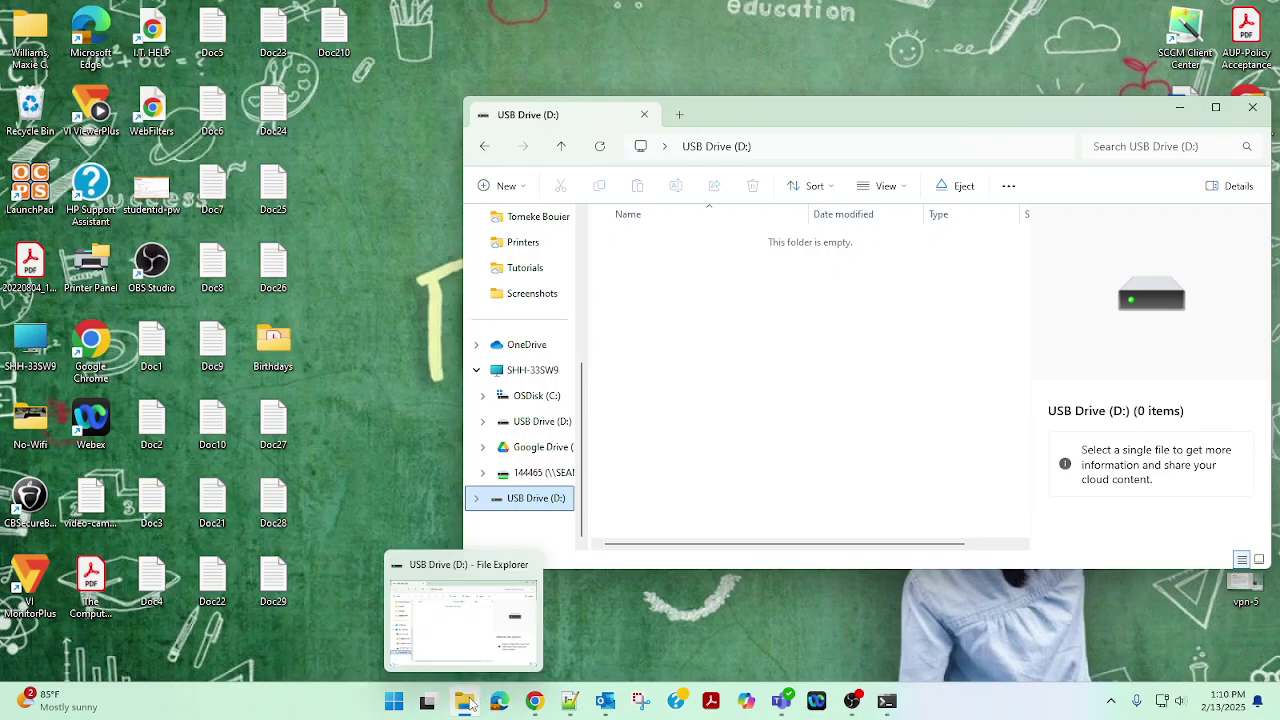
{"action": "right_click", "coordinate": [465, 708]}
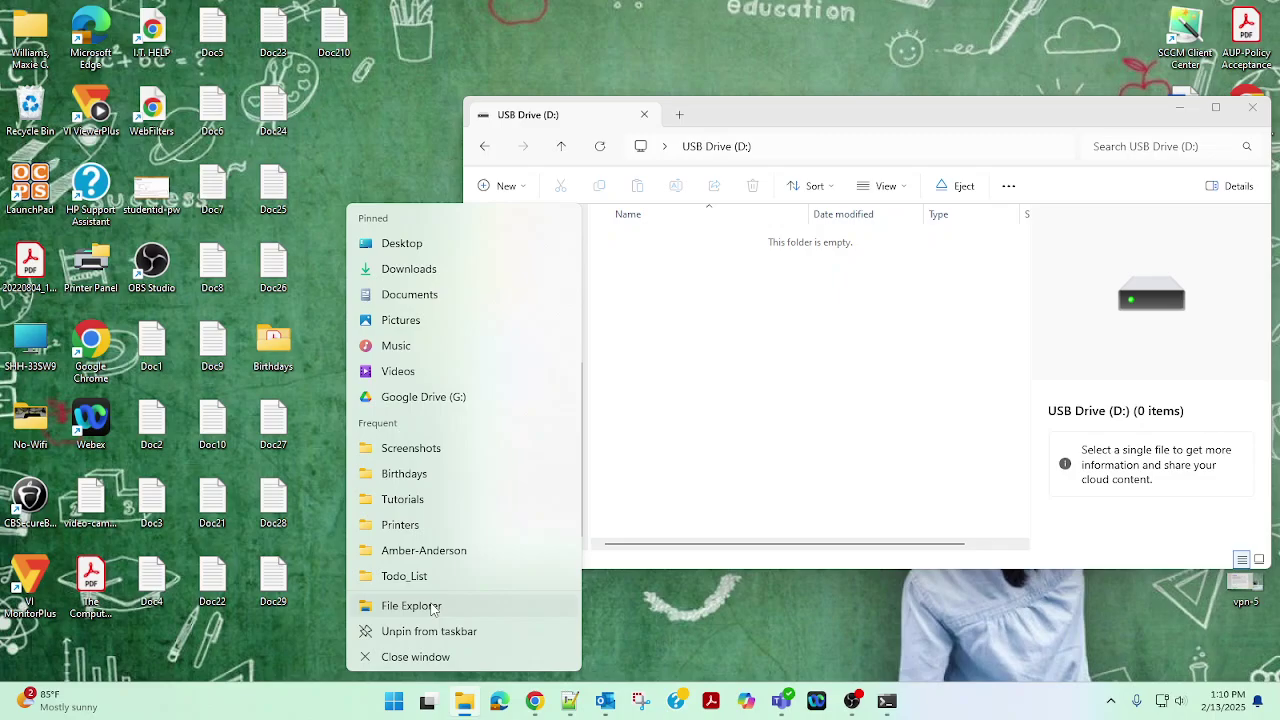
{"action": "left_click", "coordinate": [684, 632]}
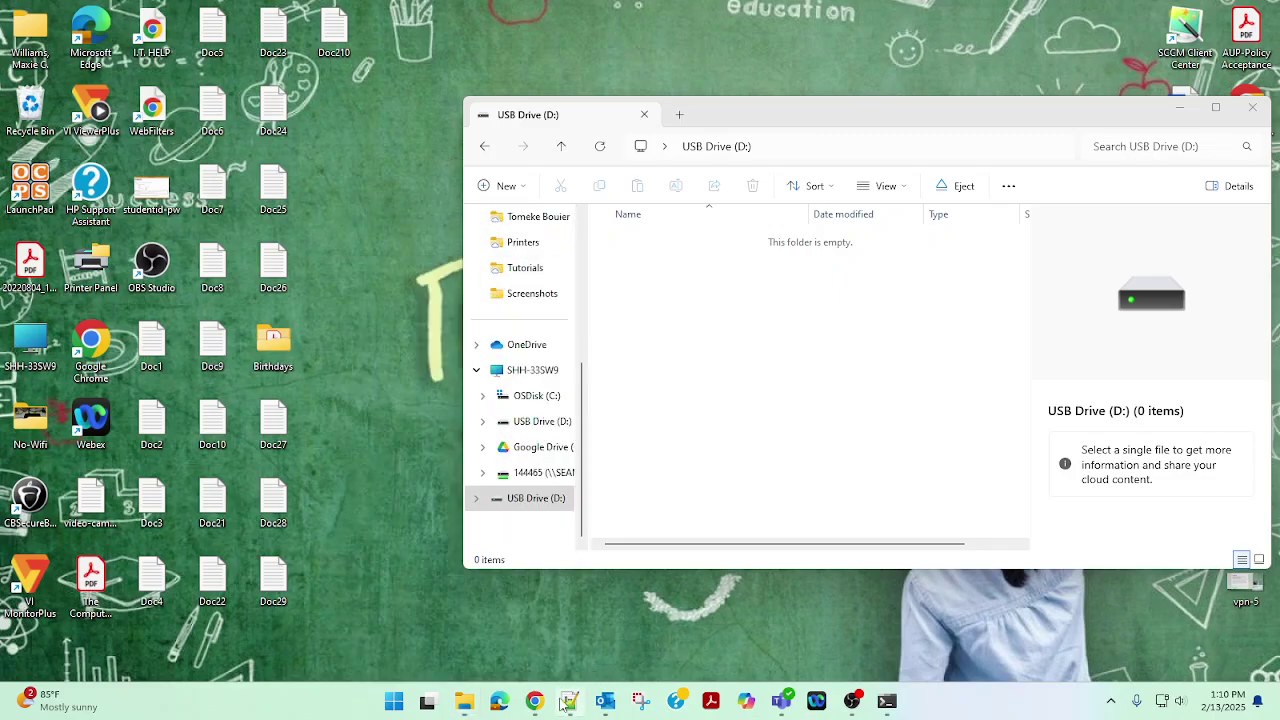
{"action": "right_click", "coordinate": [463, 704]}
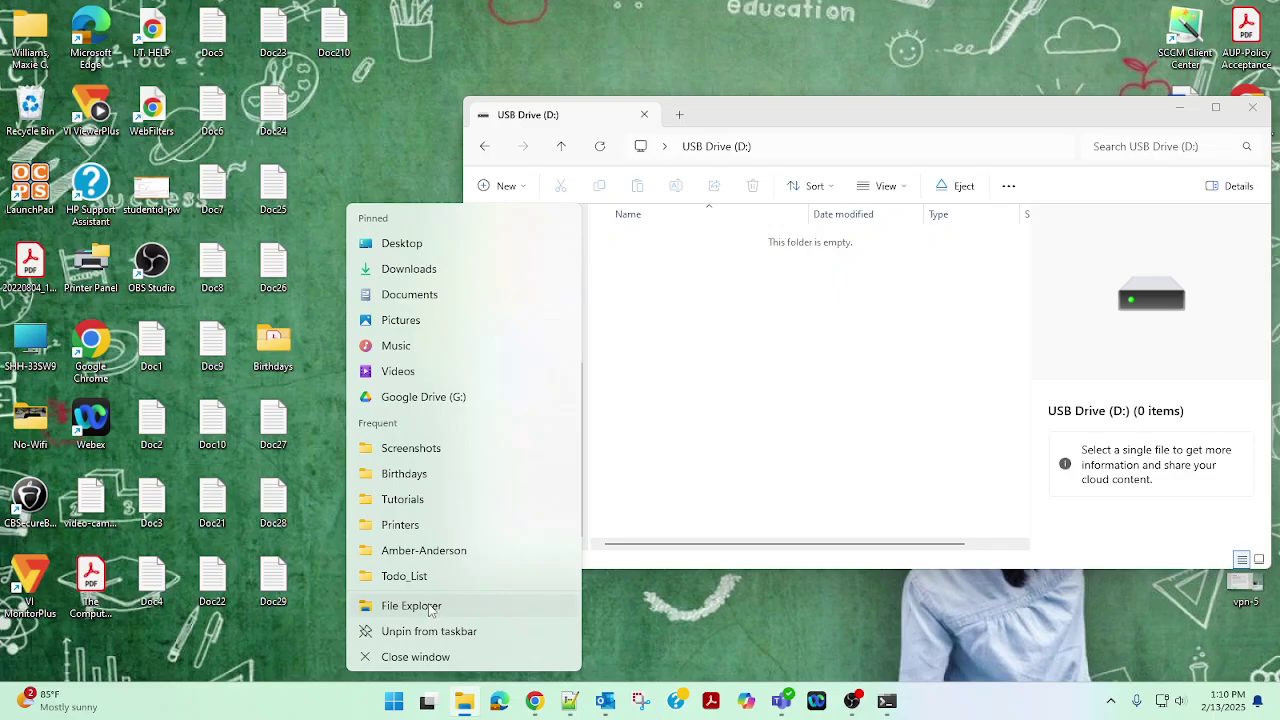
{"action": "left_click", "coordinate": [428, 606]}
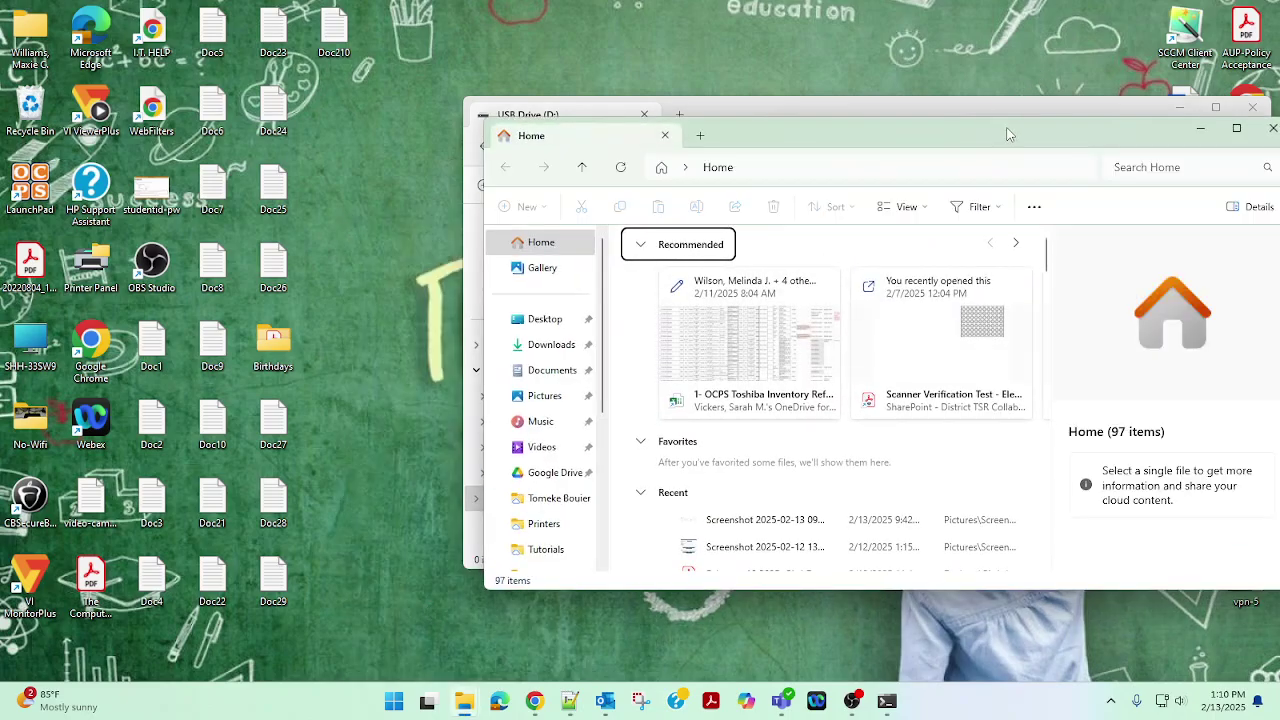
{"action": "left_click_drag", "start_coordinate": [1008, 134], "coordinate": [558, 109]}
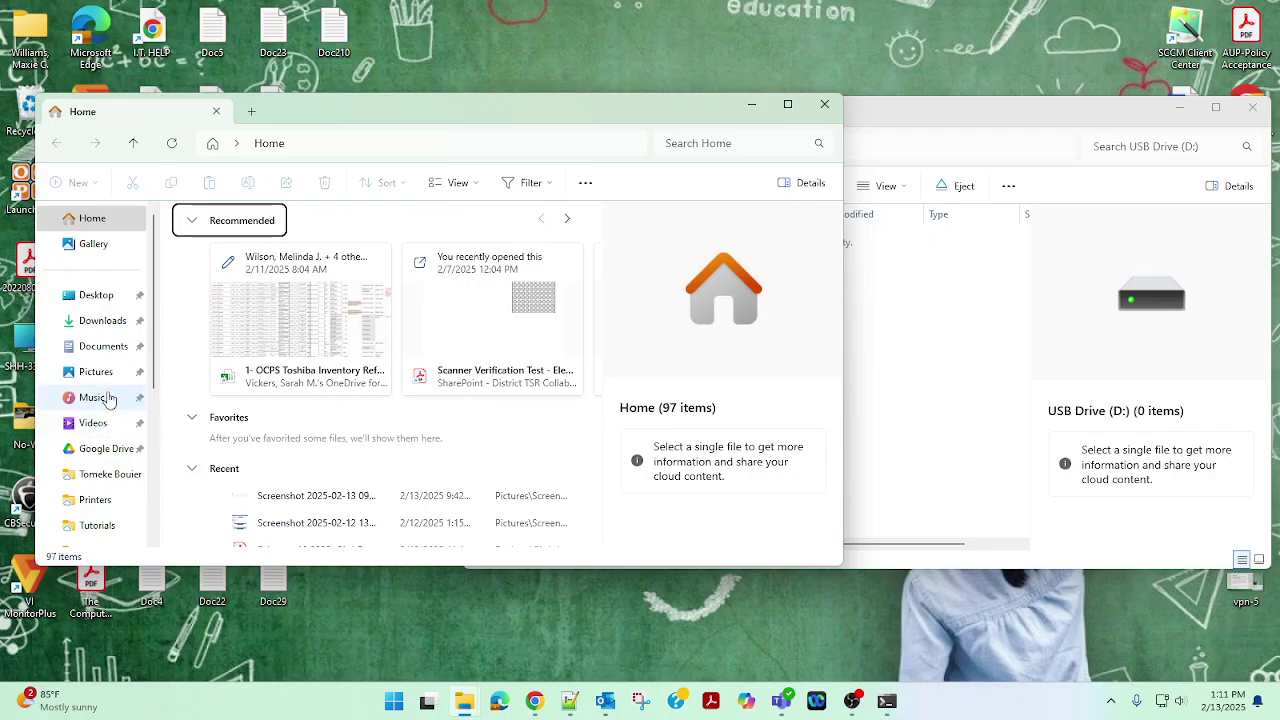
{"action": "left_click", "coordinate": [105, 305]}
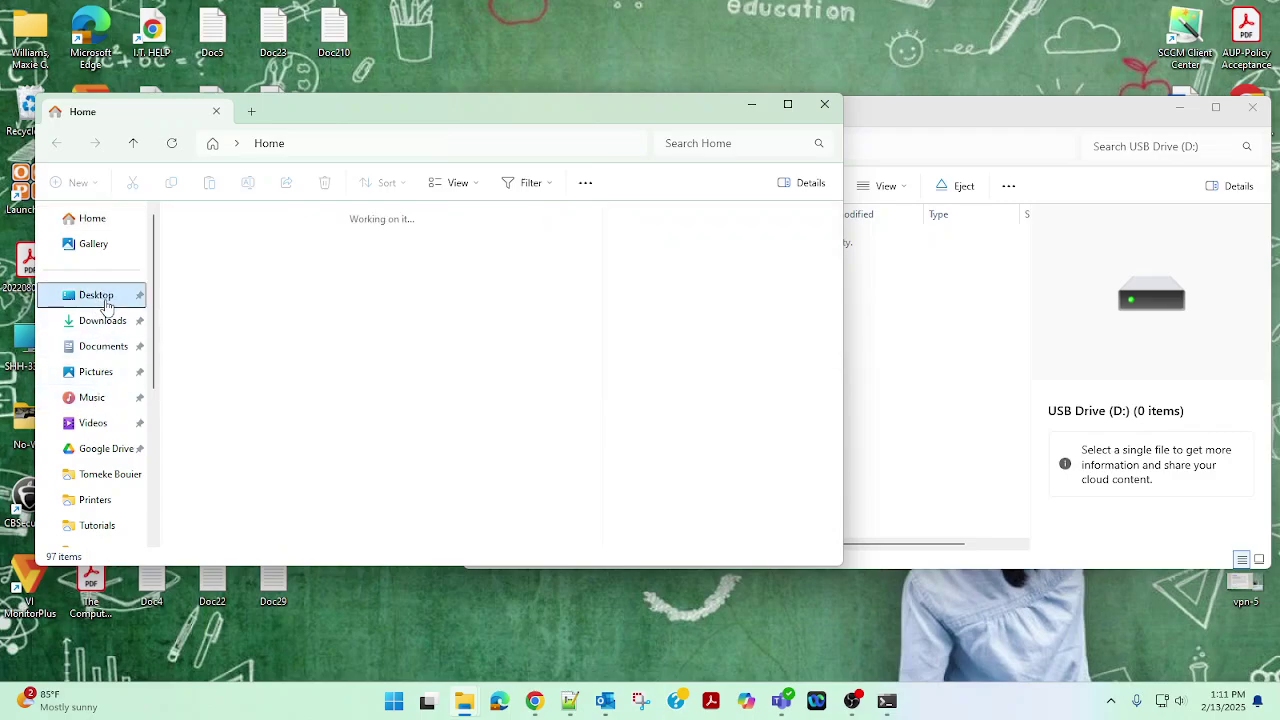
Select only Doc1, Doc2, Doc3 and Doc4 in the Desktop folder and copy them
{"action": "scroll", "coordinate": [330, 410], "scroll_direction": "down", "scroll_amount": 5}
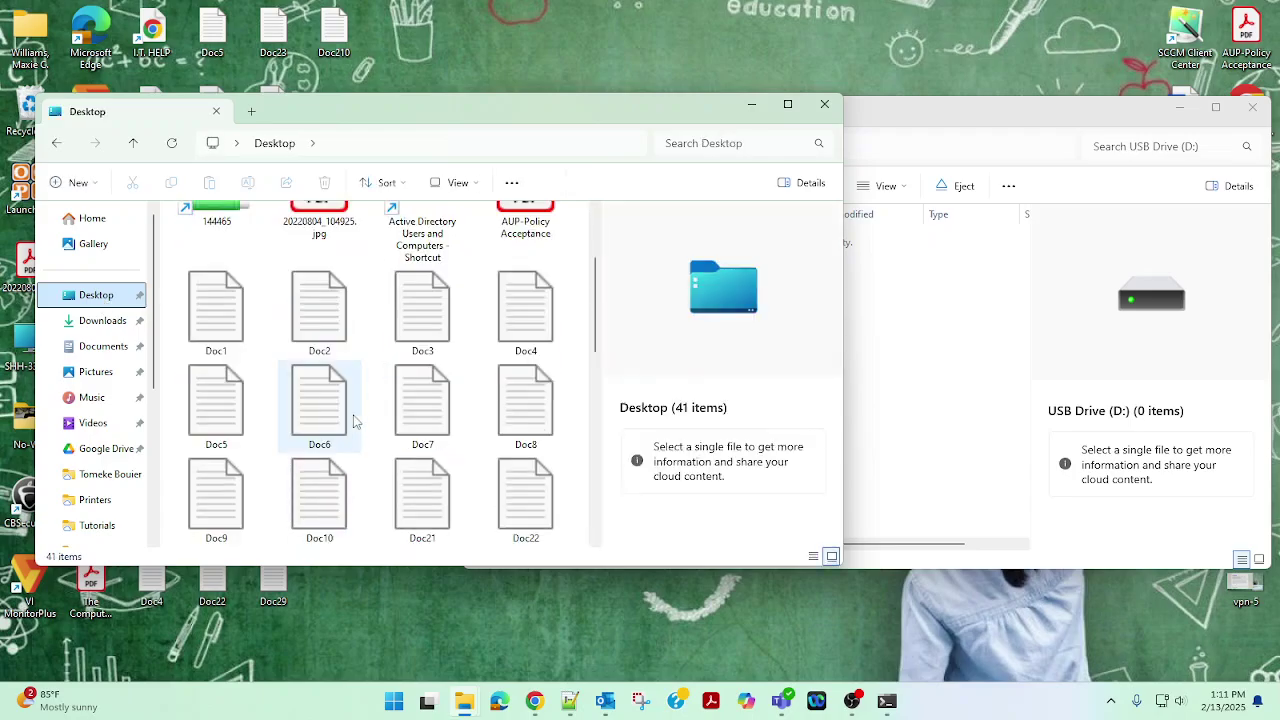
{"action": "scroll", "coordinate": [312, 398], "scroll_direction": "up", "scroll_amount": 5}
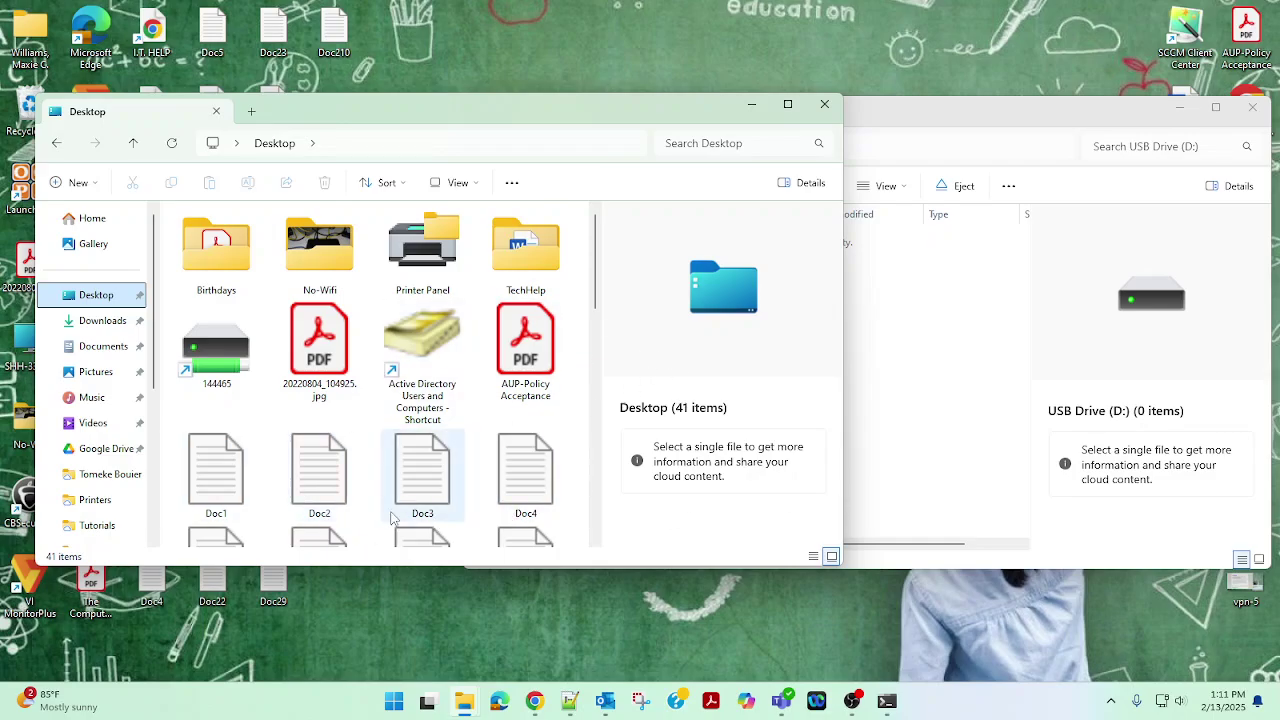
{"action": "scroll", "coordinate": [422, 448], "scroll_direction": "down", "scroll_amount": 2}
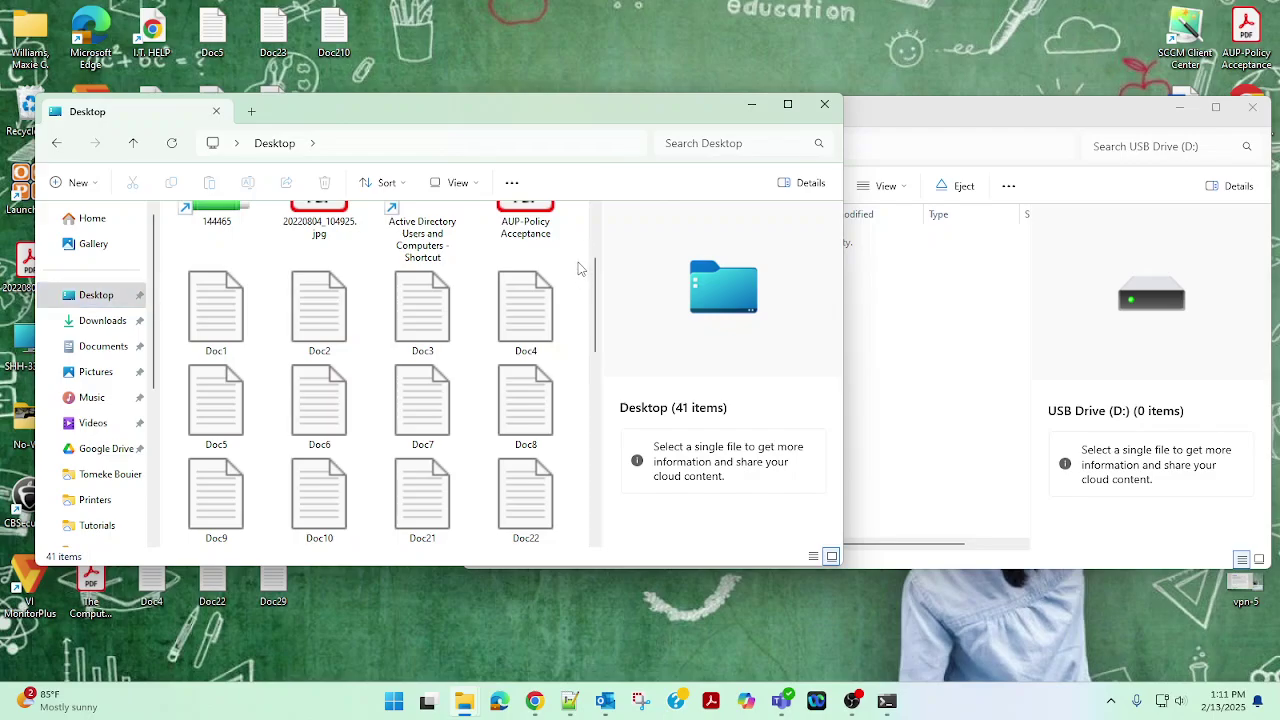
{"action": "left_click_drag", "start_coordinate": [578, 262], "coordinate": [219, 334]}
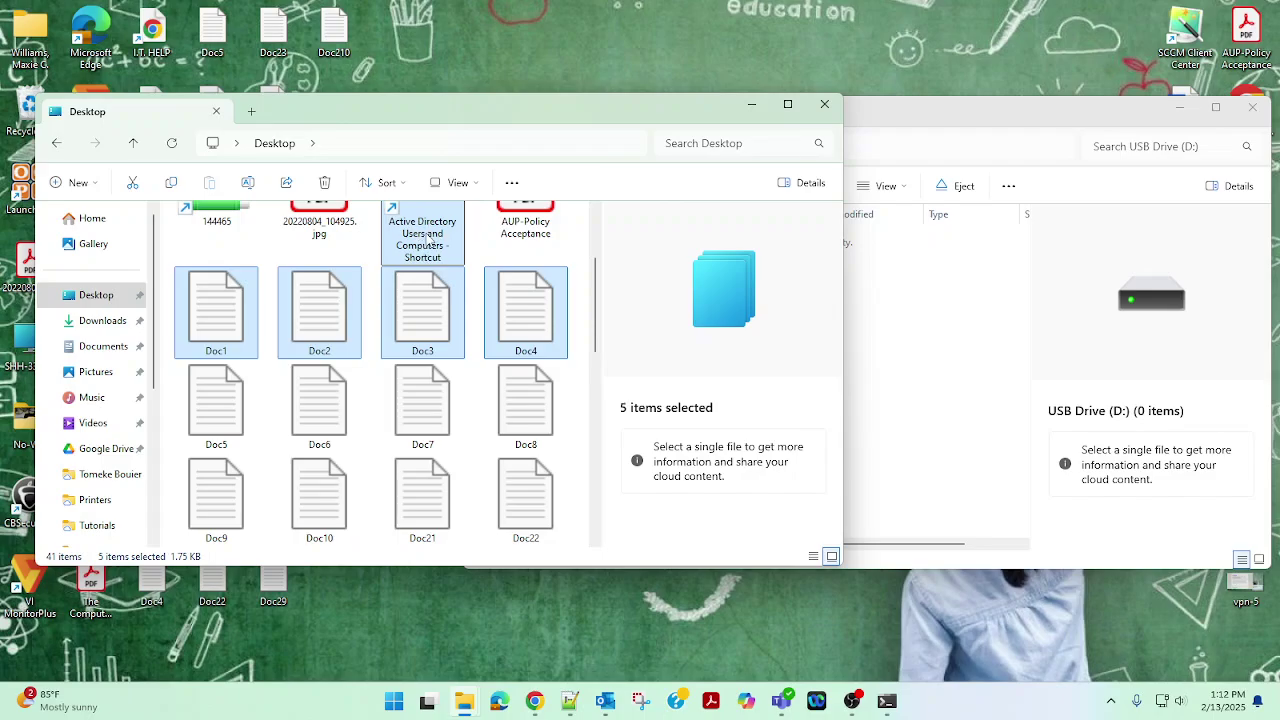
{"action": "left_click", "coordinate": [427, 238], "text": "ctrl"}
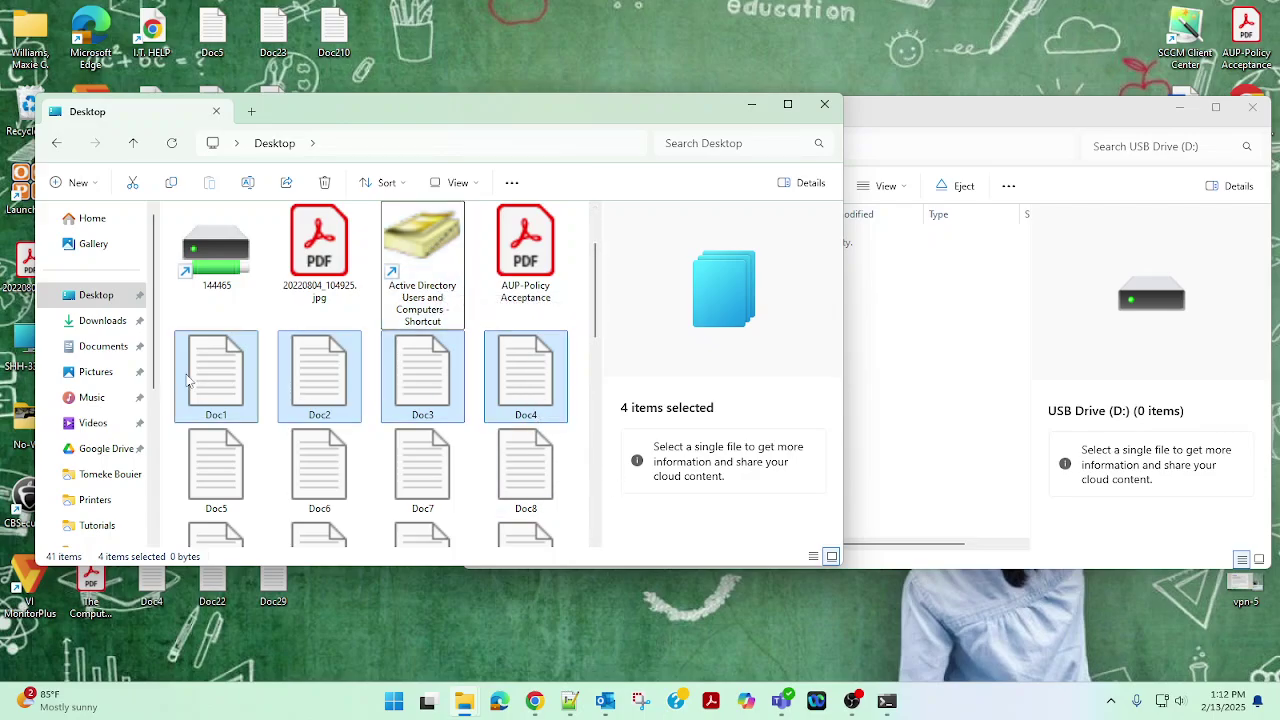
{"action": "right_click", "coordinate": [511, 383]}
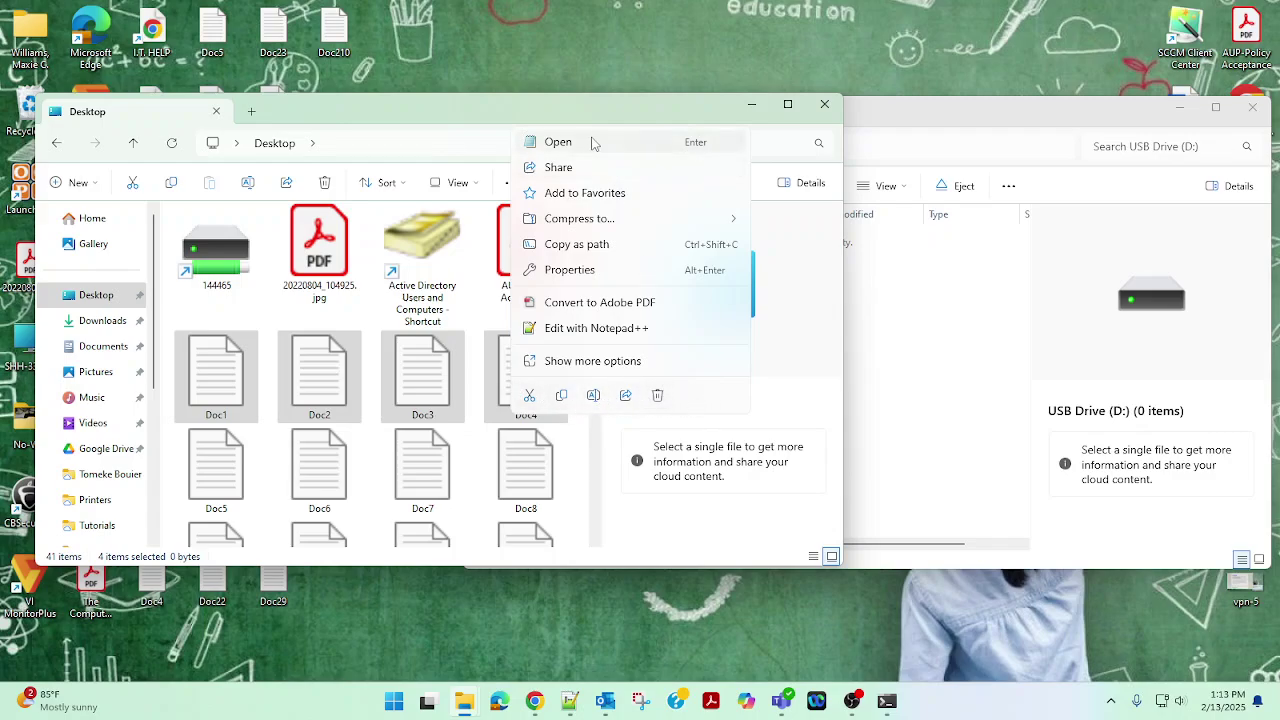
{"action": "left_click", "coordinate": [561, 396]}
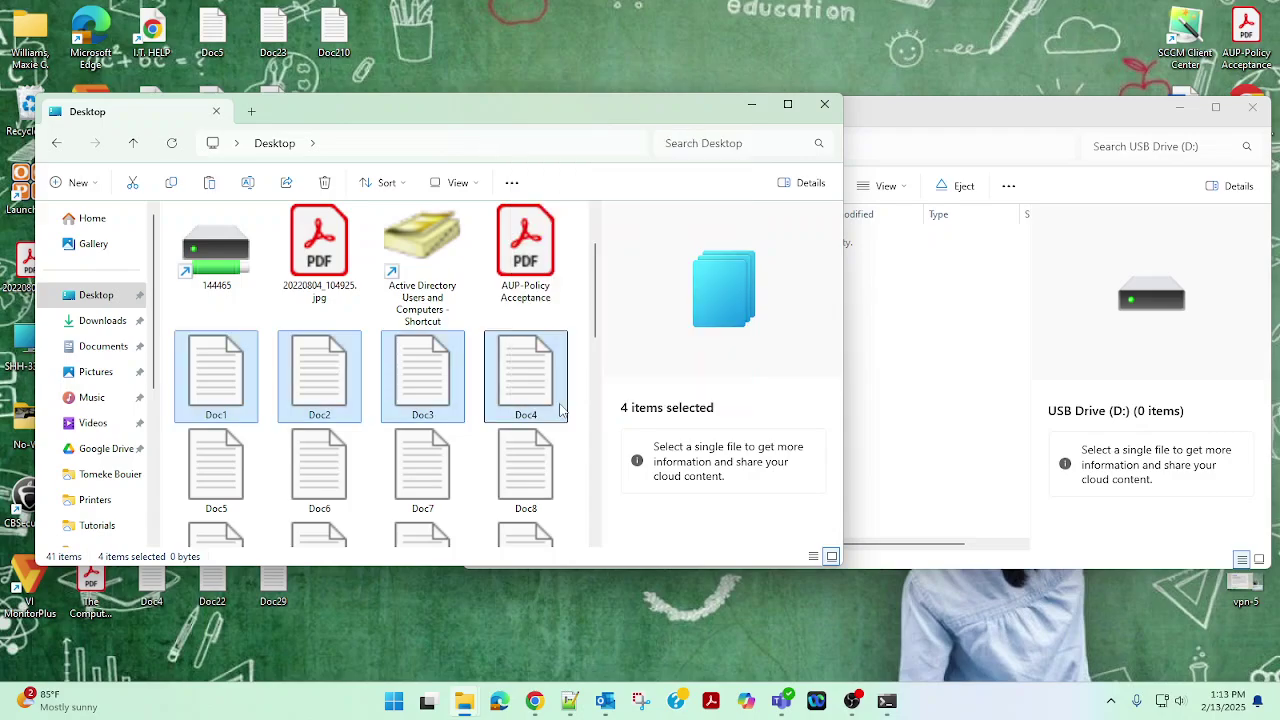
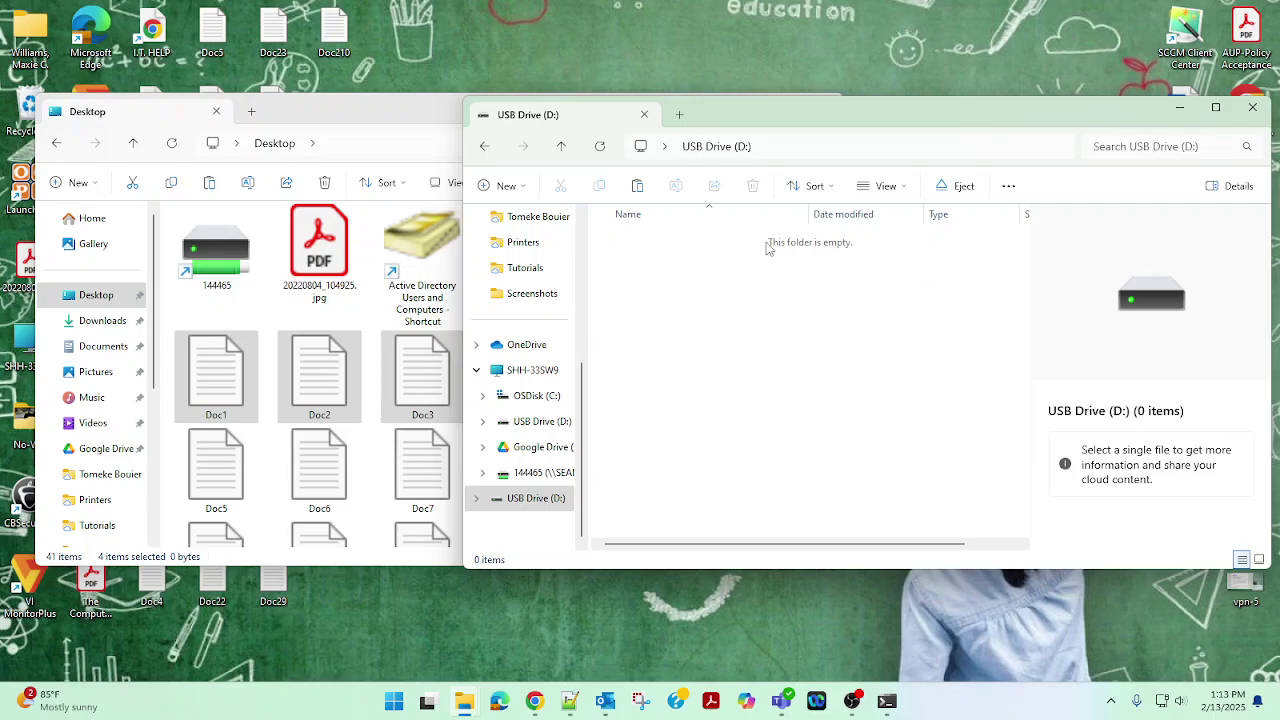
Paste the four copied documents into the empty USB Drive (D:) folder
{"action": "right_click", "coordinate": [718, 306]}
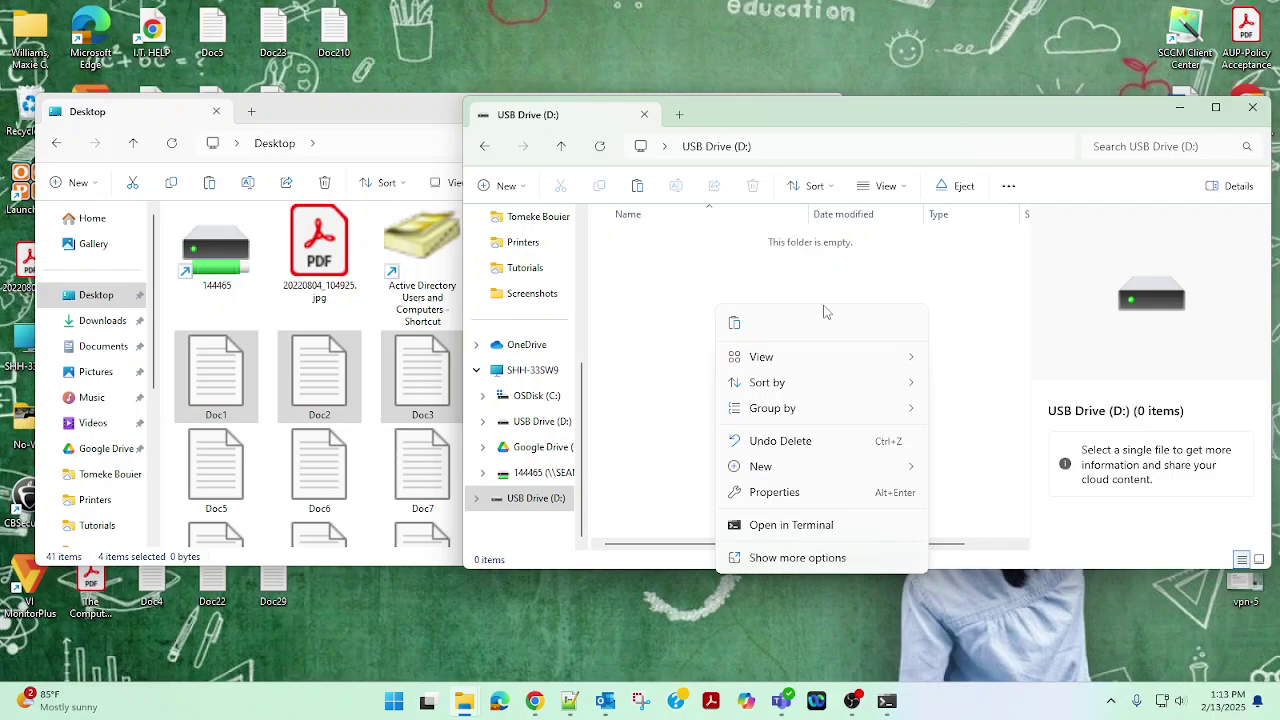
{"action": "left_click", "coordinate": [737, 323]}
{"action": "left_click", "coordinate": [837, 449]}
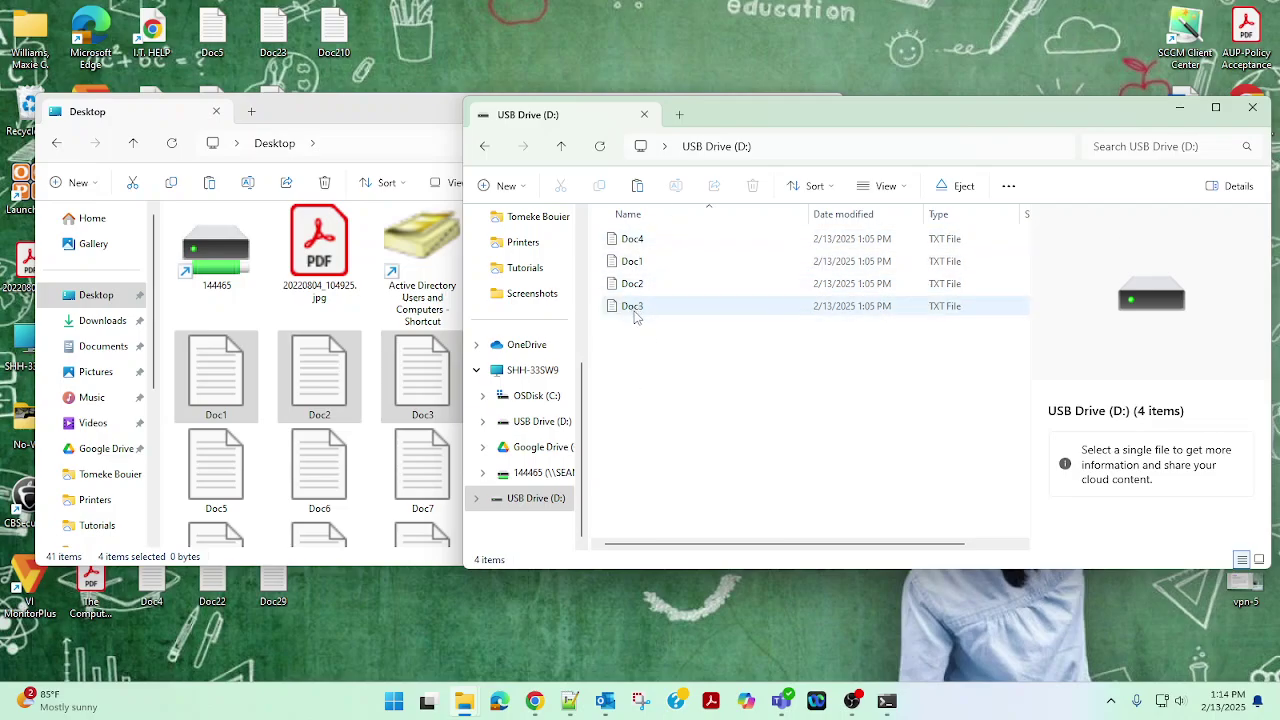
{"action": "left_click", "coordinate": [420, 119]}
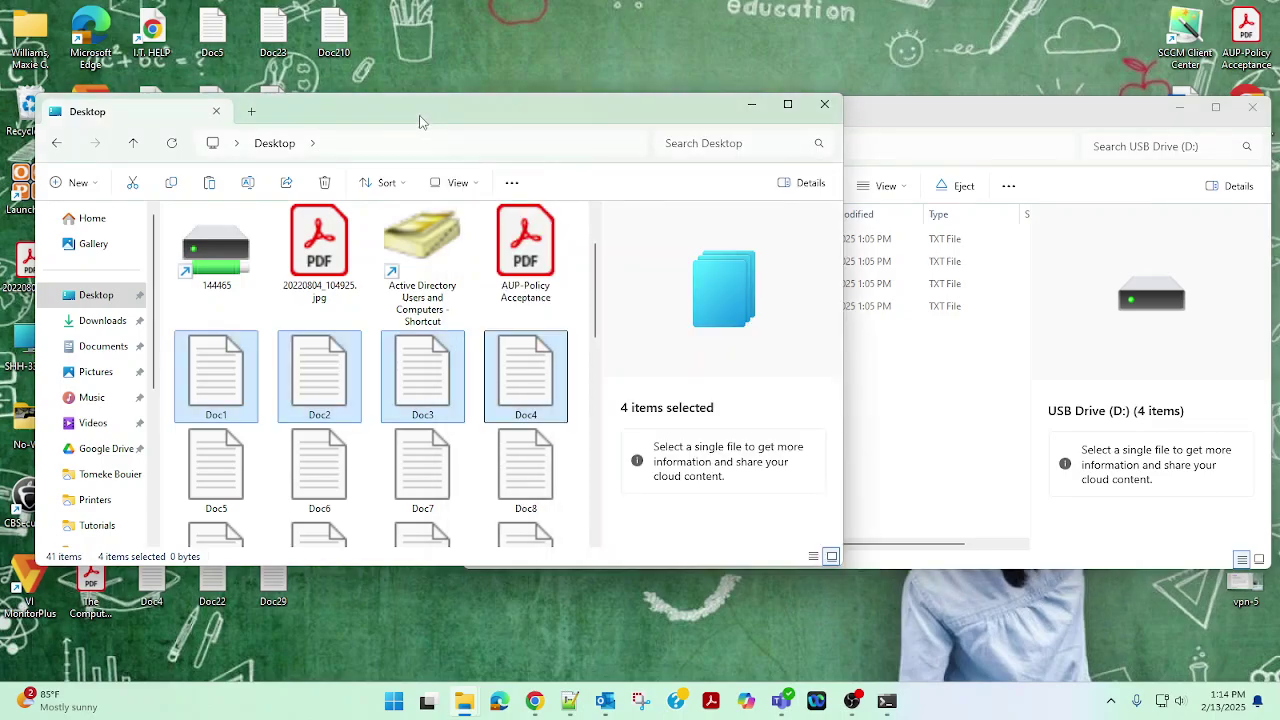
{"action": "left_click", "coordinate": [584, 353]}
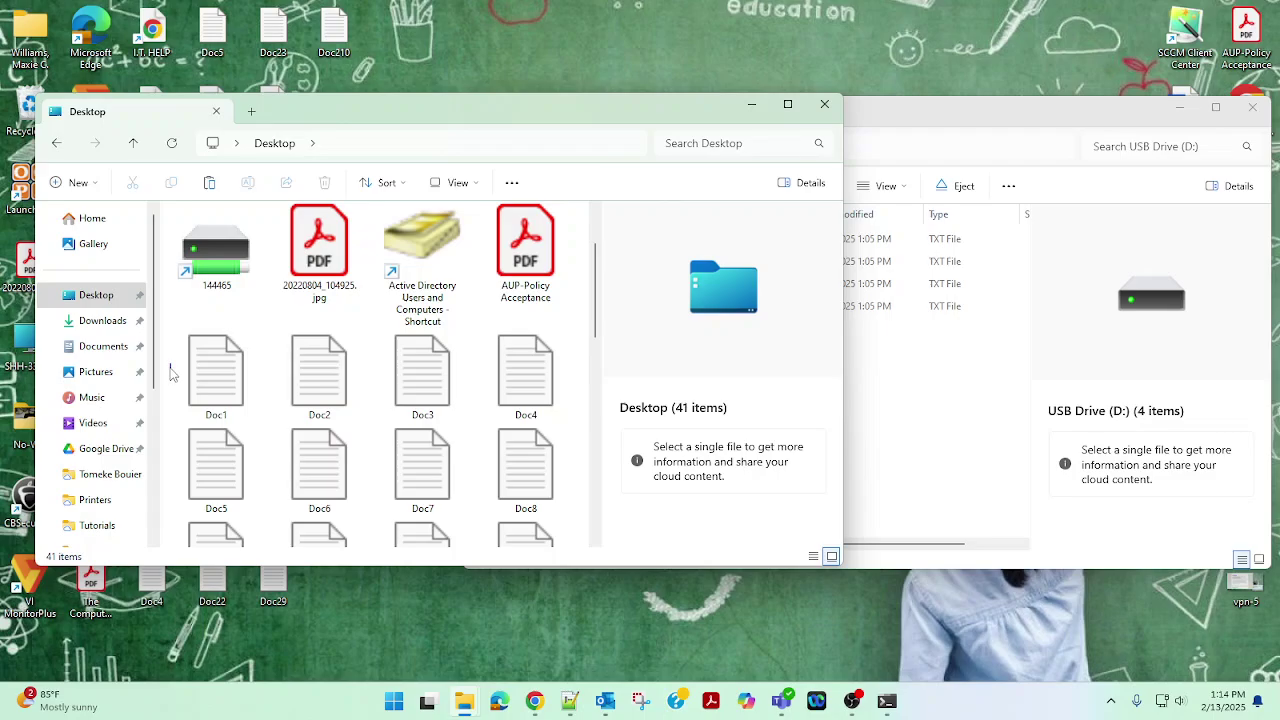
{"action": "left_click_drag", "start_coordinate": [170, 374], "coordinate": [585, 401]}
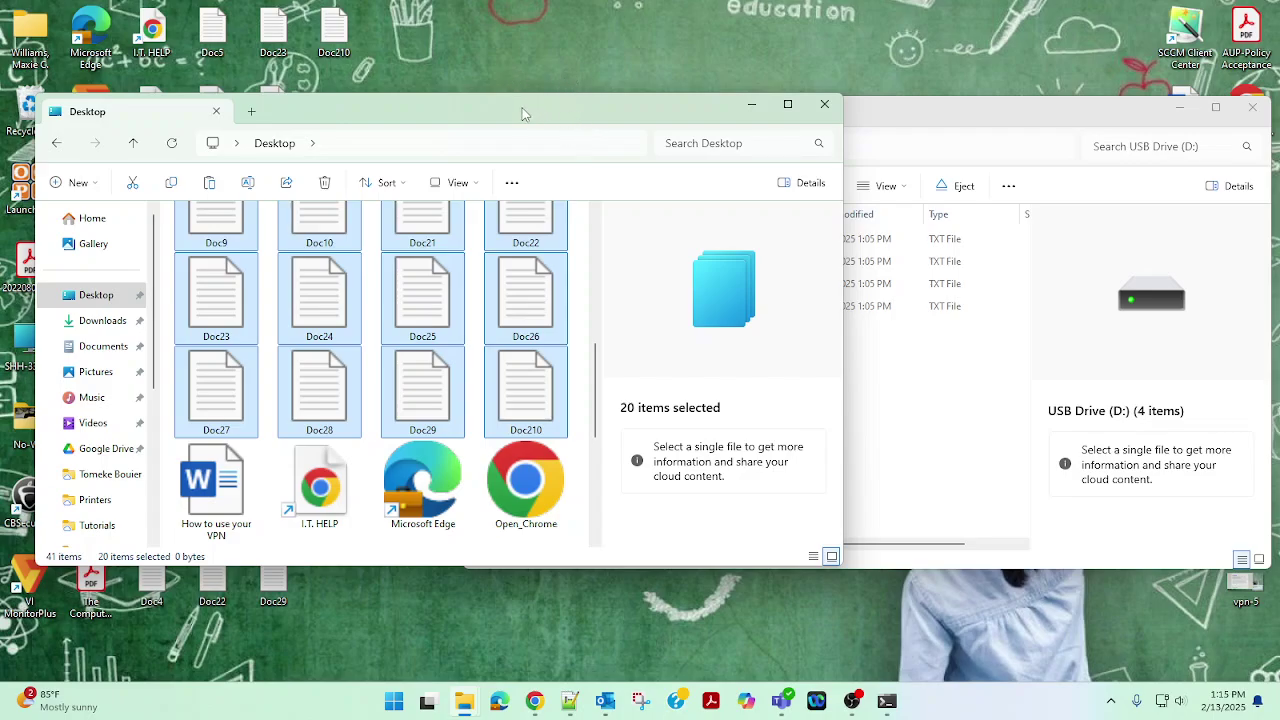
{"action": "left_click", "coordinate": [1006, 110]}
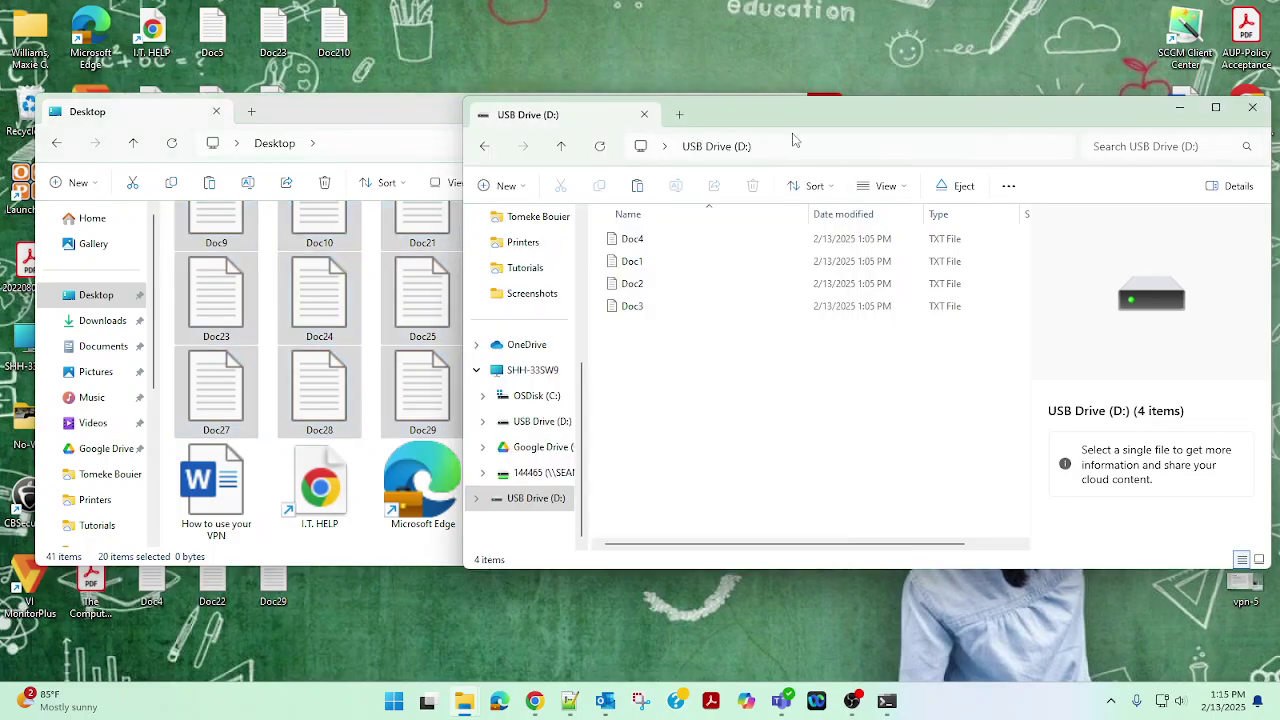
{"action": "left_click", "coordinate": [410, 118]}
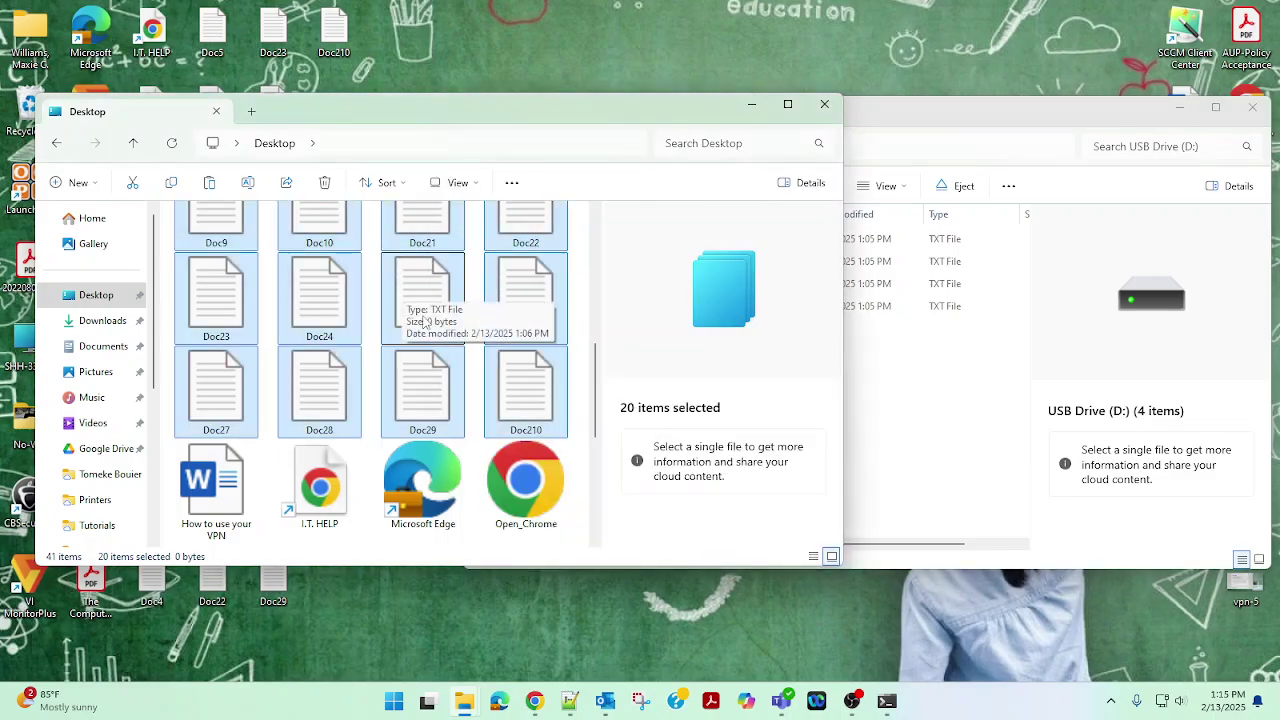
{"action": "right_click", "coordinate": [413, 288]}
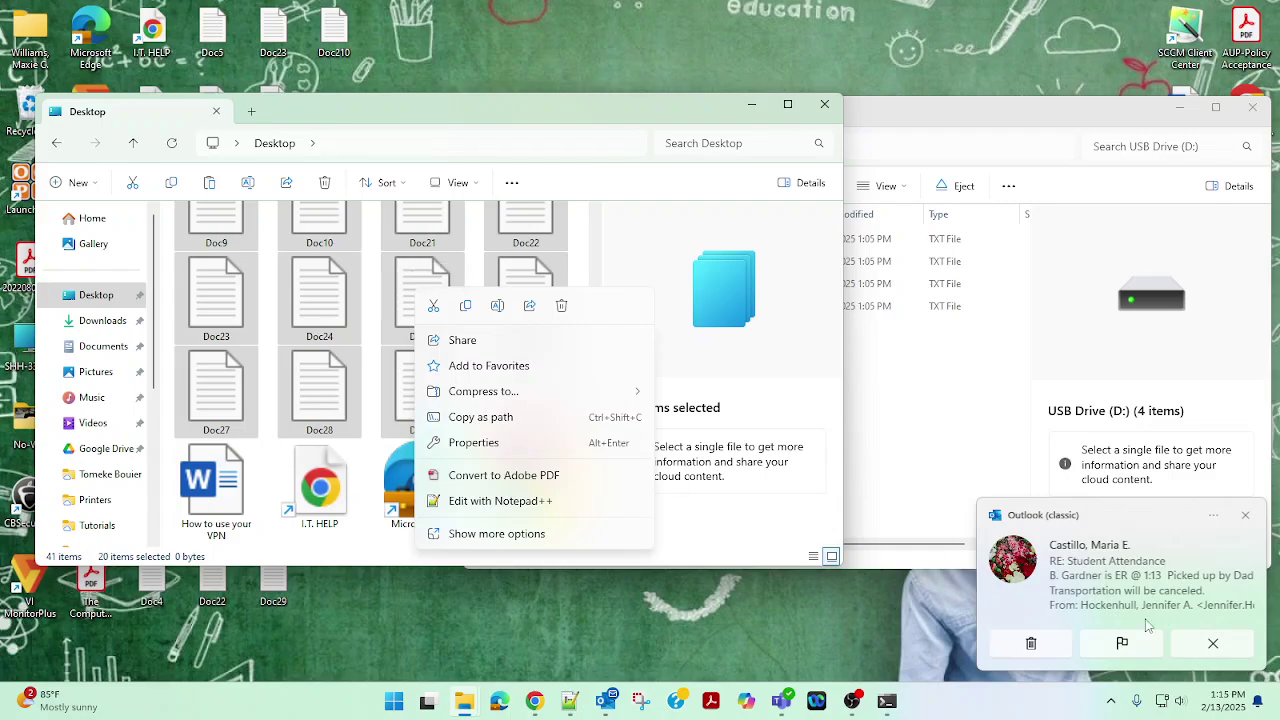
{"action": "left_click", "coordinate": [1213, 643]}
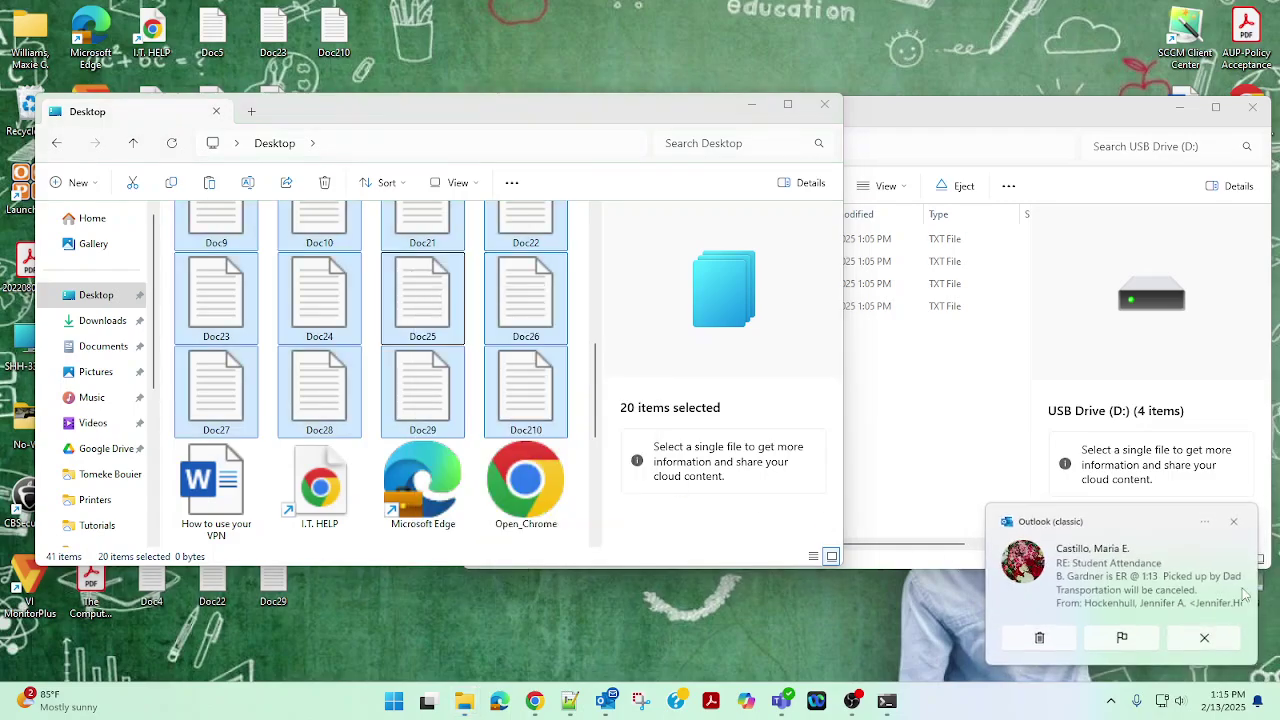
{"action": "right_click", "coordinate": [380, 281]}
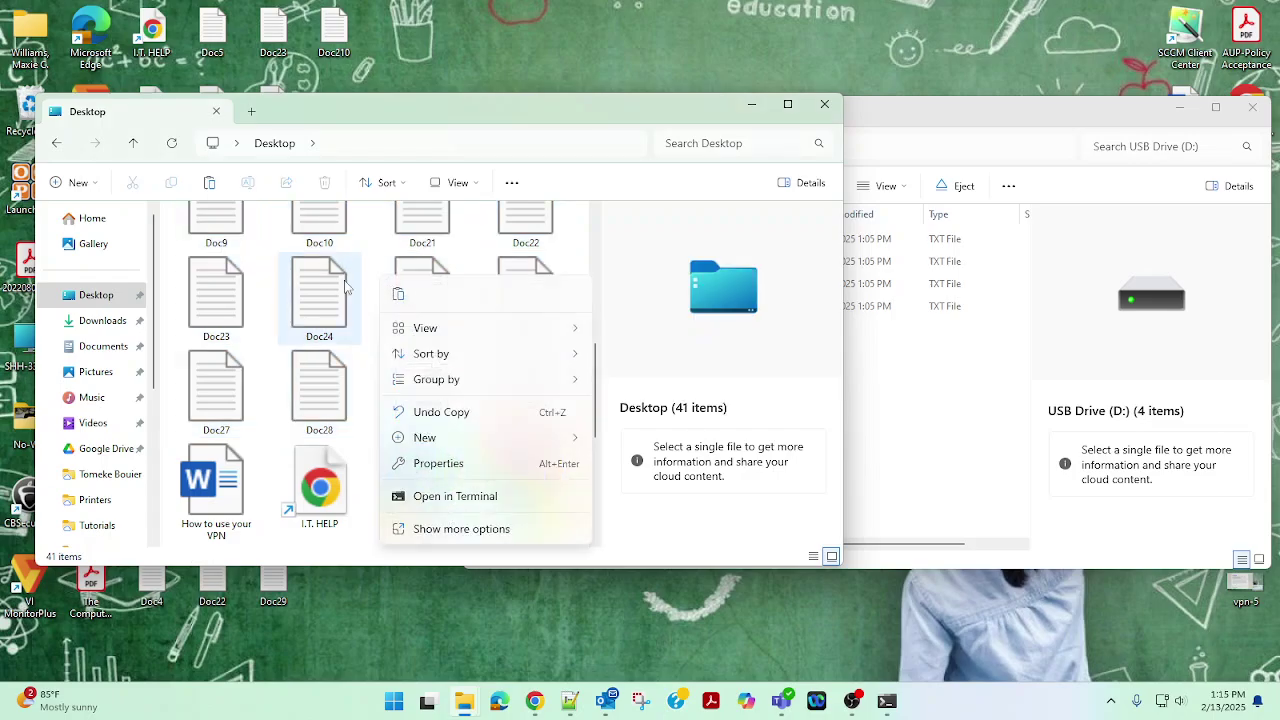
{"action": "left_click", "coordinate": [270, 245]}
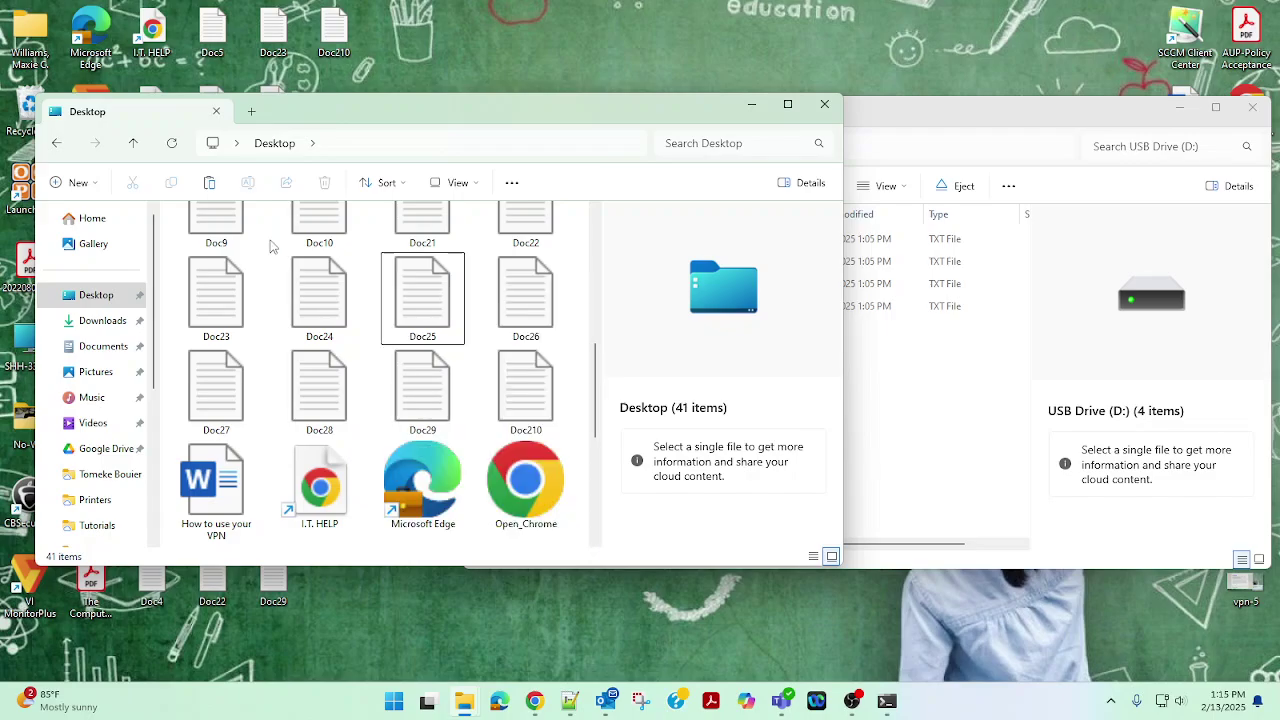
Select all 20 documents from Doc1 through Doc210 in the Desktop folder and cut them
{"action": "scroll", "coordinate": [253, 311], "scroll_direction": "up", "scroll_amount": 1}
{"action": "scroll", "coordinate": [253, 311], "scroll_direction": "up", "scroll_amount": 3}
{"action": "scroll", "coordinate": [262, 345], "scroll_direction": "down", "scroll_amount": 2}
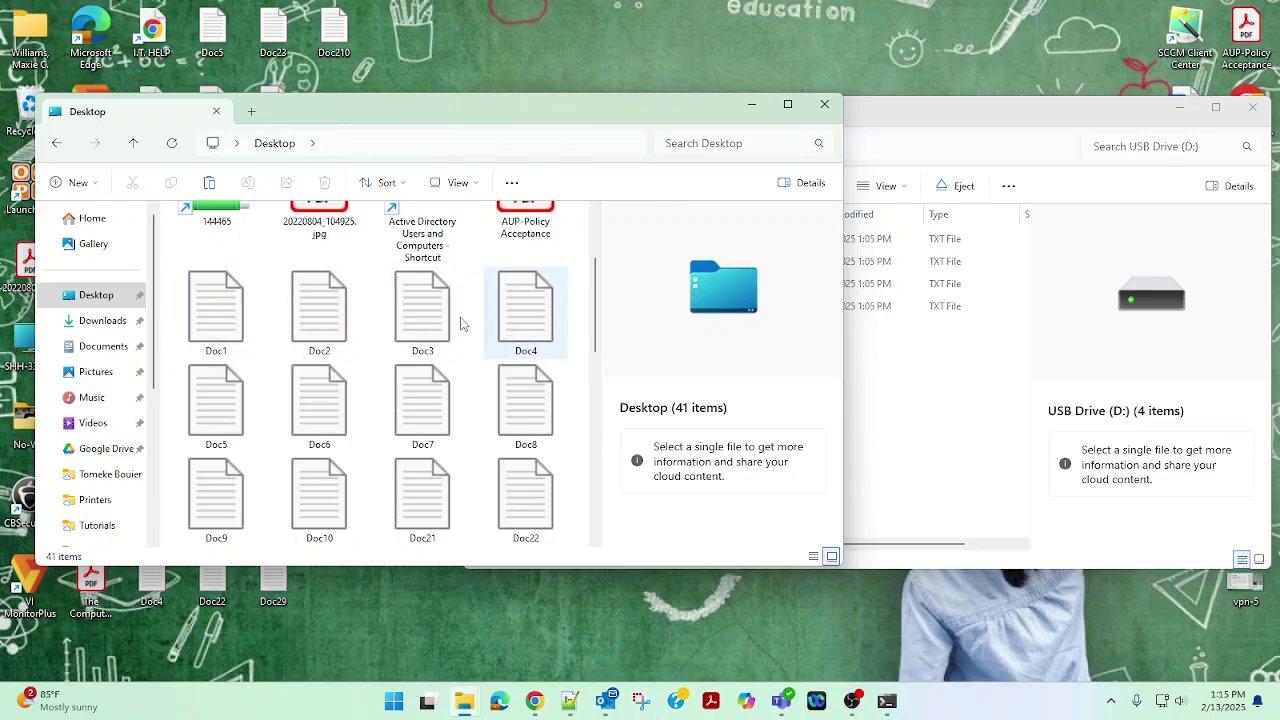
{"action": "left_click_drag", "start_coordinate": [170, 301], "coordinate": [574, 363]}
{"action": "scroll", "coordinate": [578, 363], "scroll_direction": "up", "scroll_amount": 5}
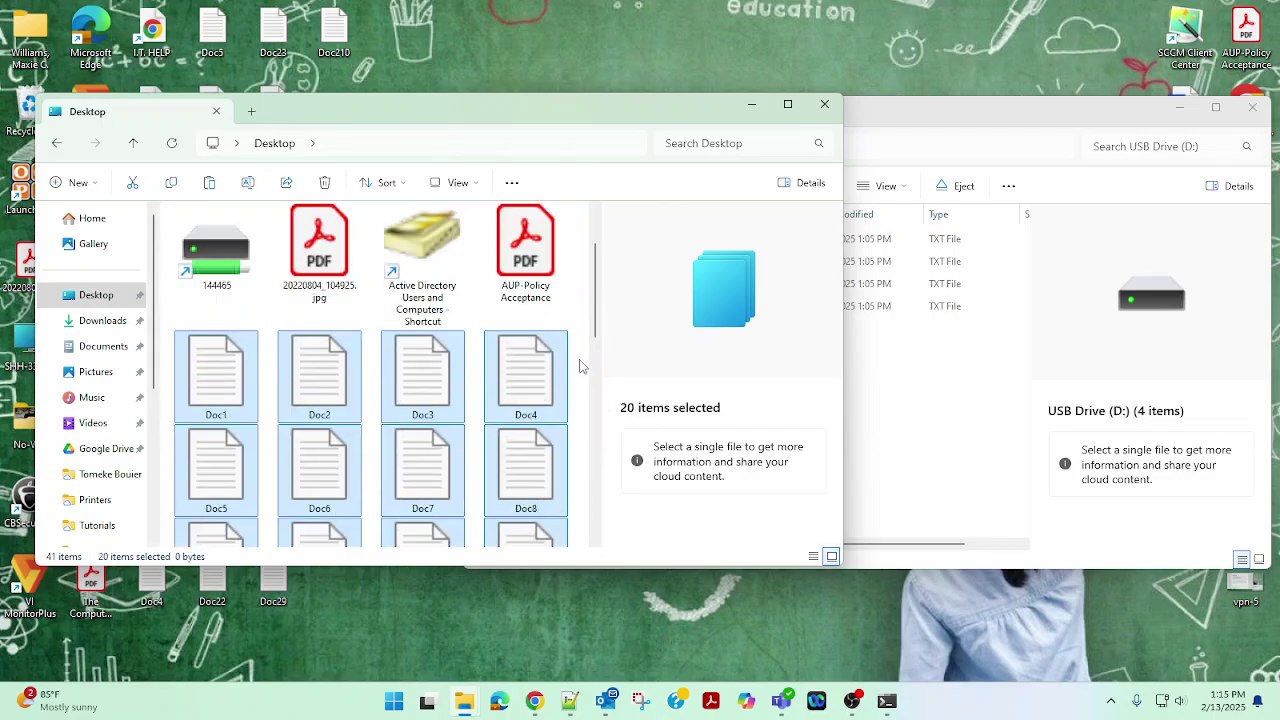
{"action": "right_click", "coordinate": [336, 369]}
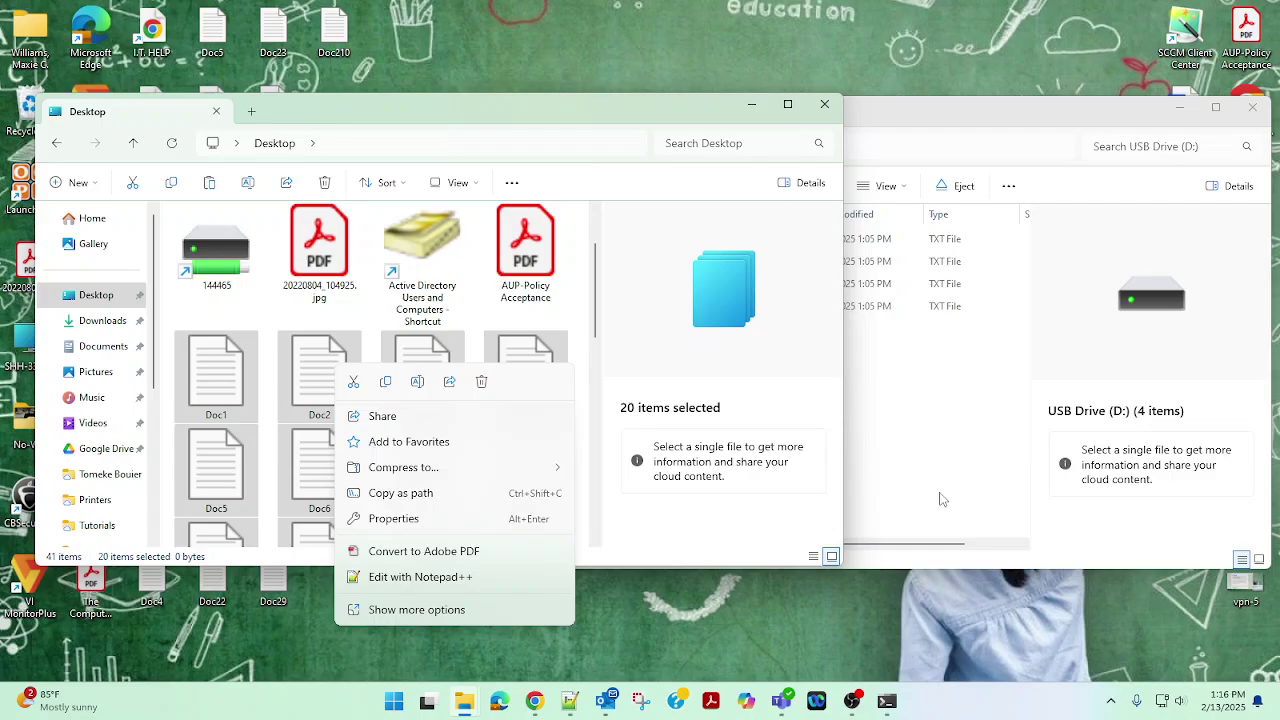
{"action": "left_click", "coordinate": [353, 383]}
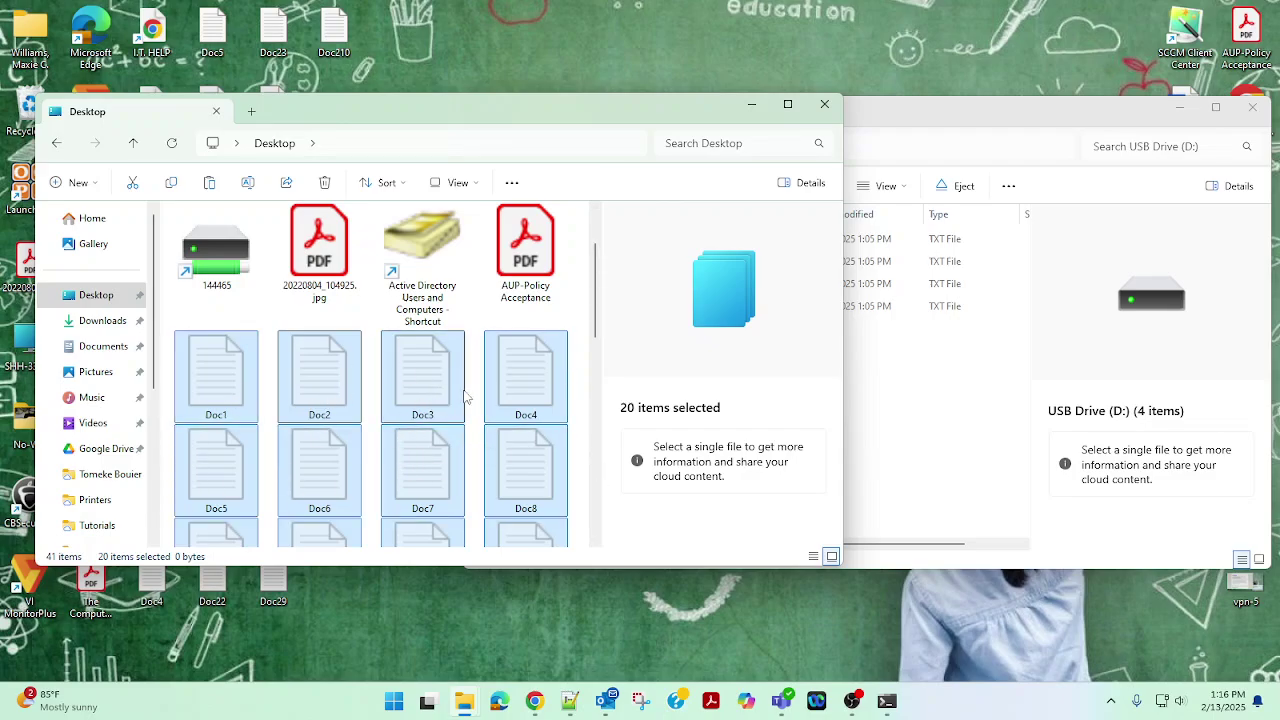
Paste the 20 cut documents into the USB Drive (D:) folder, replacing the files that have the same names
{"action": "left_click", "coordinate": [953, 437]}
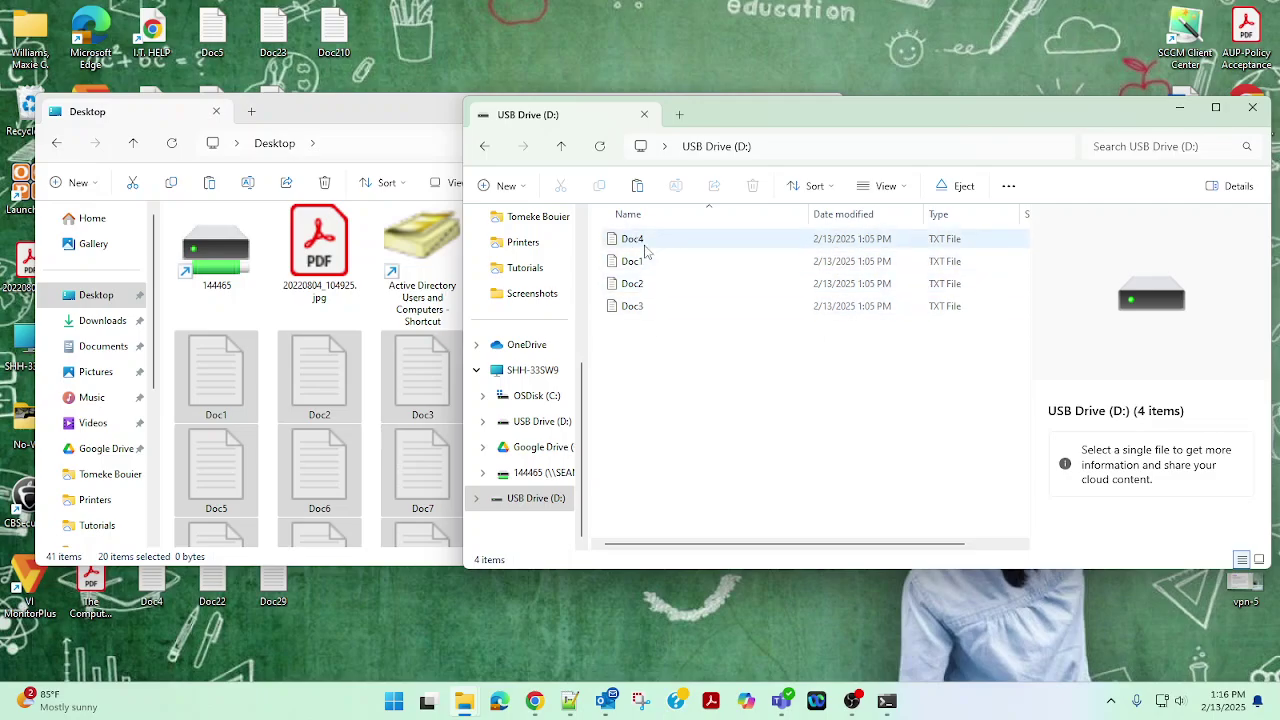
{"action": "right_click", "coordinate": [726, 380]}
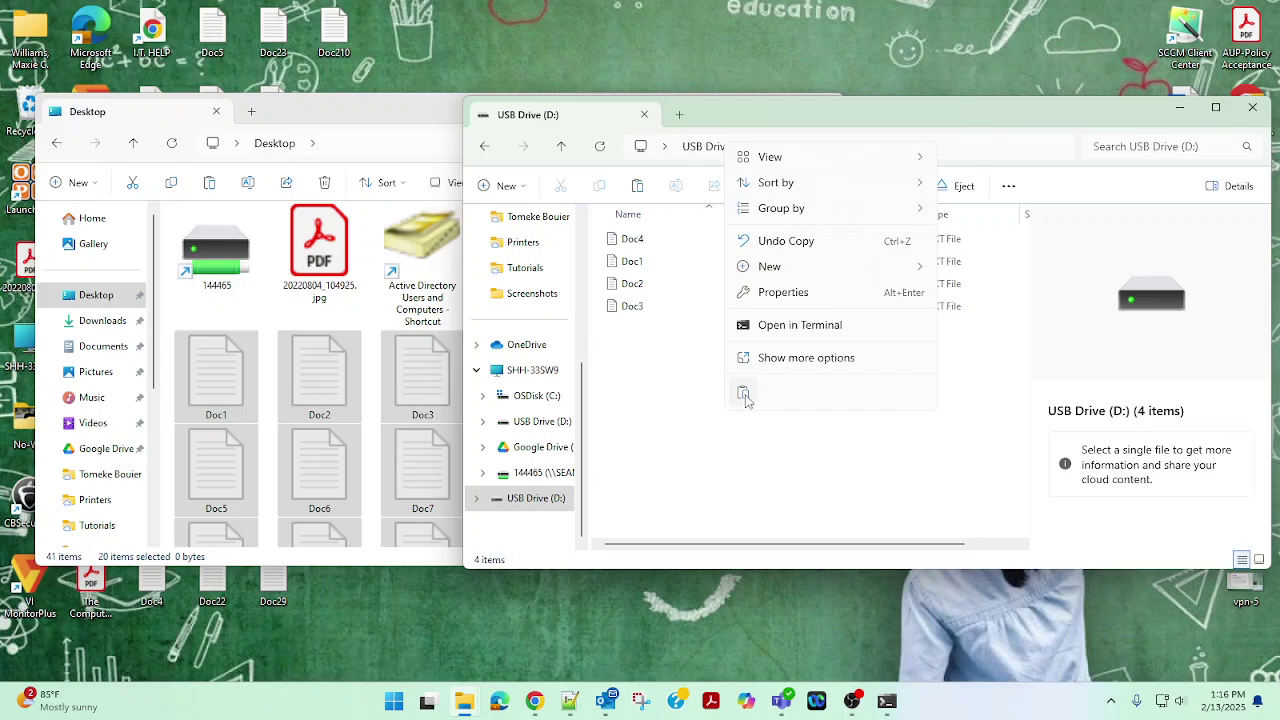
{"action": "left_click", "coordinate": [744, 394]}
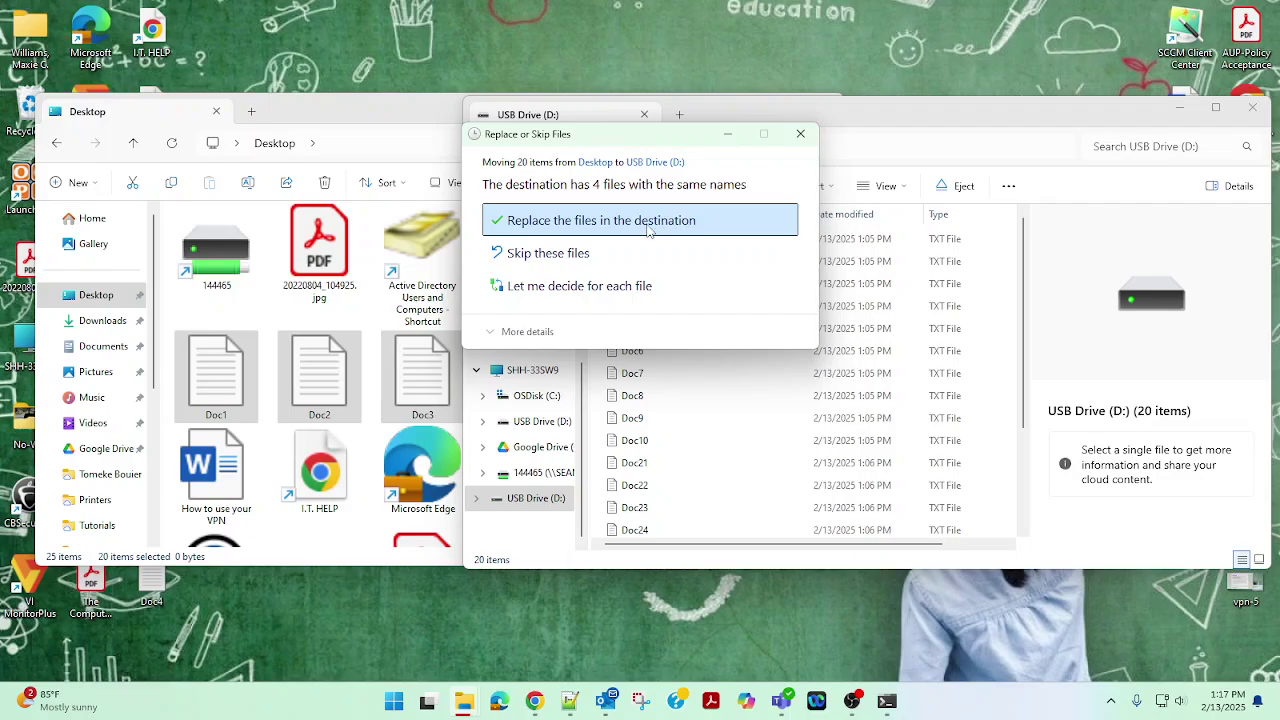
{"action": "left_click", "coordinate": [562, 224]}
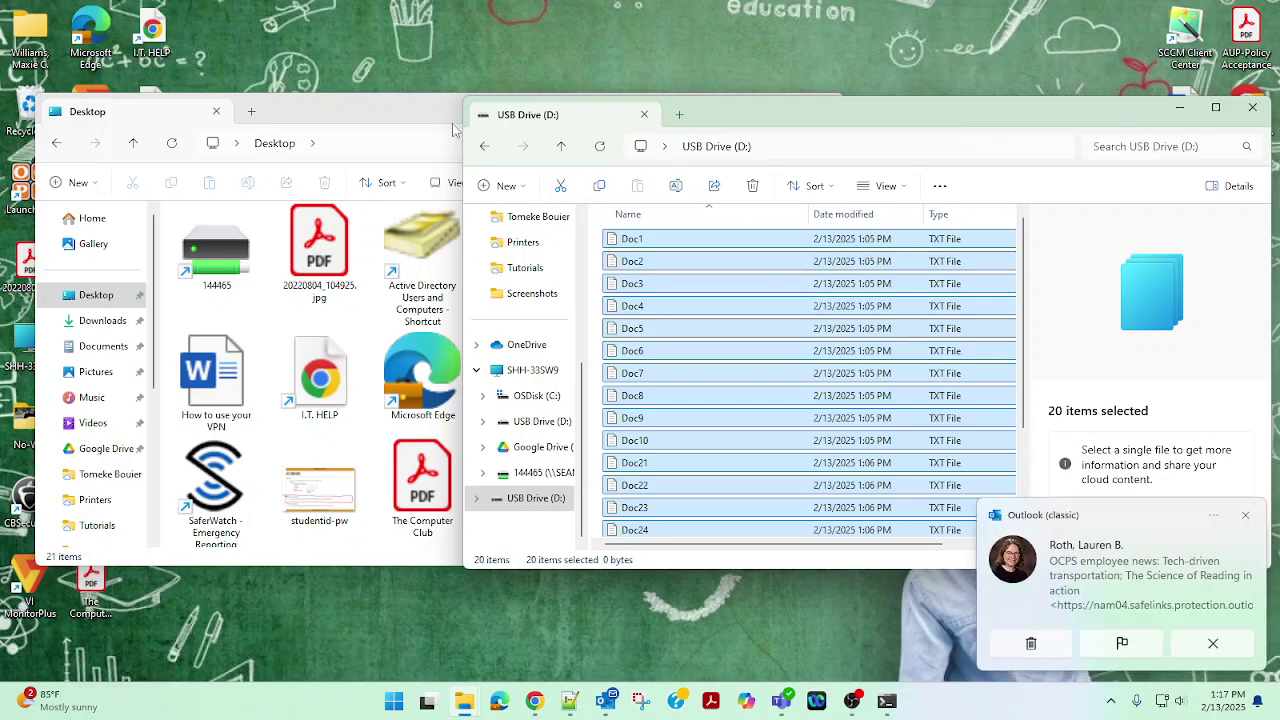
{"action": "left_click", "coordinate": [1238, 645]}
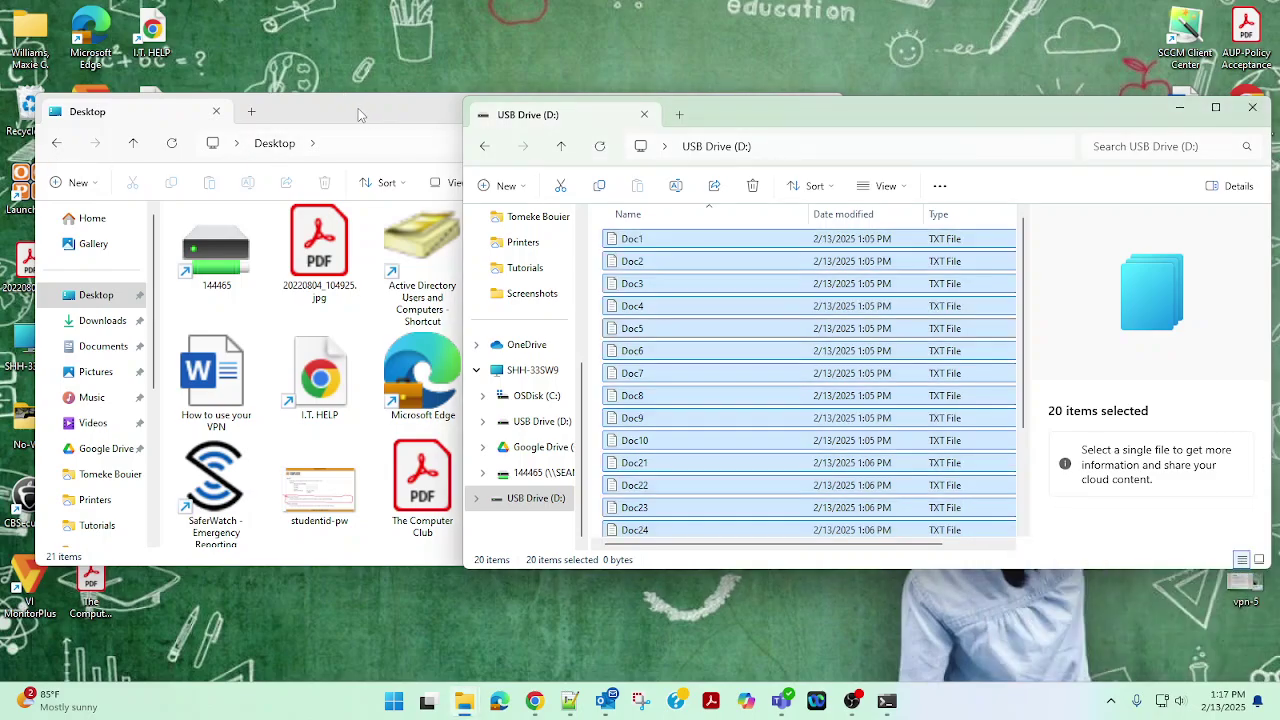
Check the Desktop folder for remaining documents and look through the moved documents in the USB Drive (D:) folder
{"action": "left_click", "coordinate": [360, 115]}
{"action": "scroll", "coordinate": [430, 412], "scroll_direction": "down", "scroll_amount": 2}
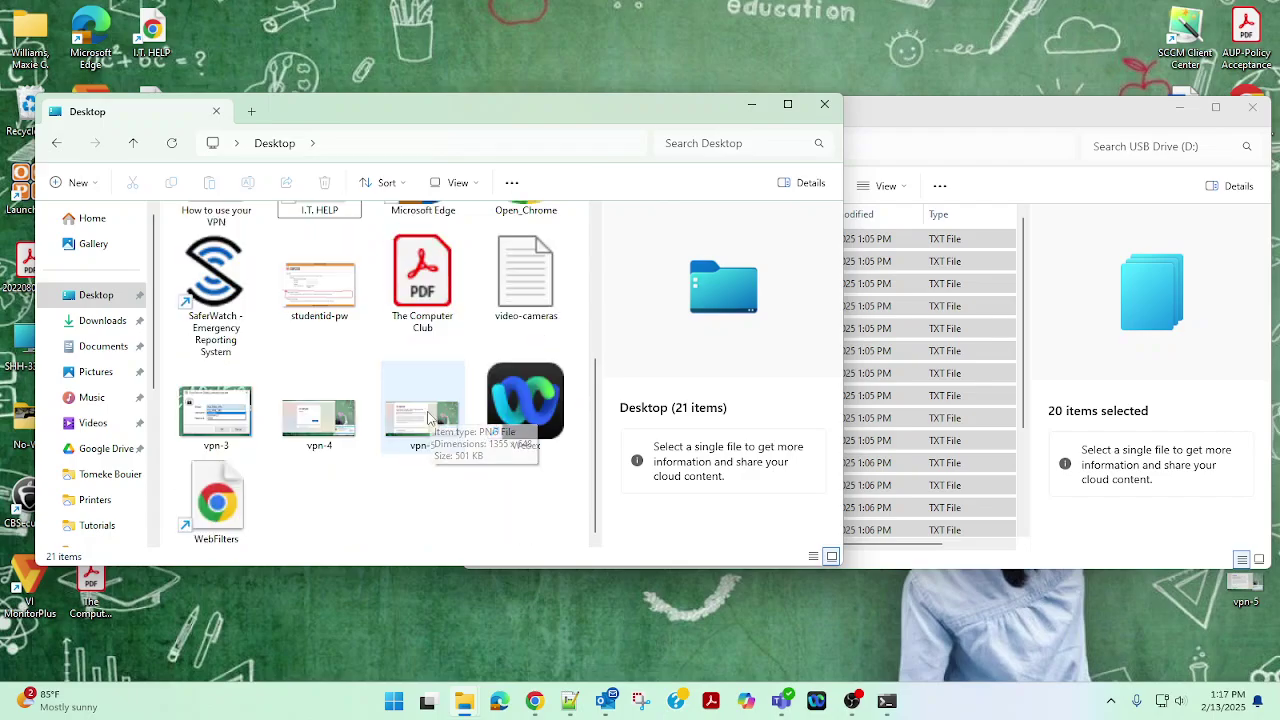
{"action": "scroll", "coordinate": [428, 418], "scroll_direction": "up", "scroll_amount": 3}
{"action": "scroll", "coordinate": [432, 420], "scroll_direction": "down", "scroll_amount": 2}
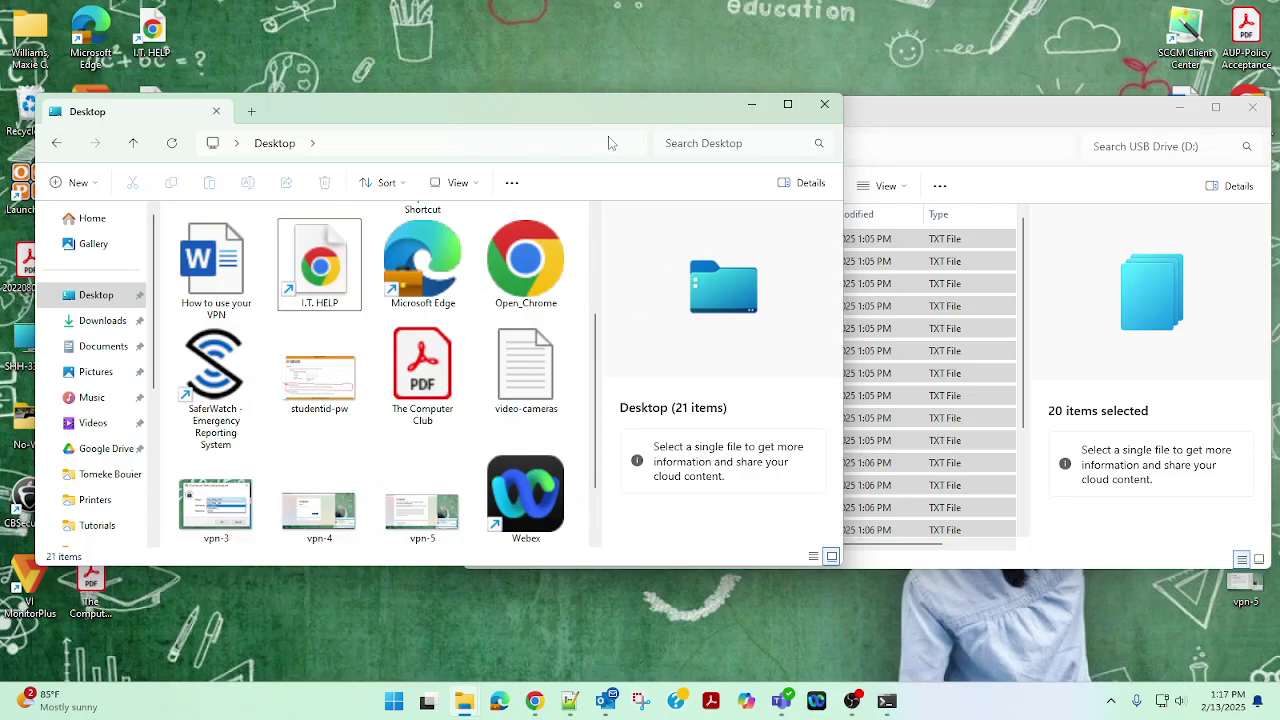
{"action": "left_click", "coordinate": [922, 110]}
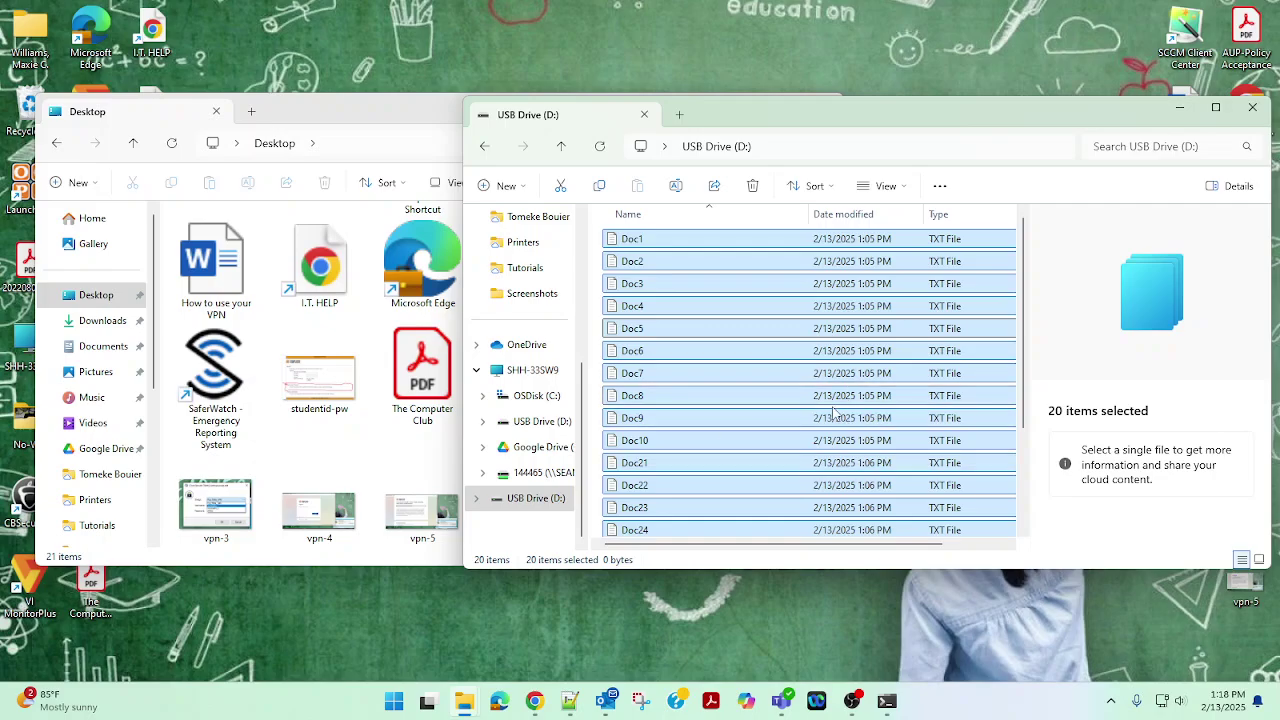
{"action": "scroll", "coordinate": [853, 400], "scroll_direction": "down", "scroll_amount": 2}
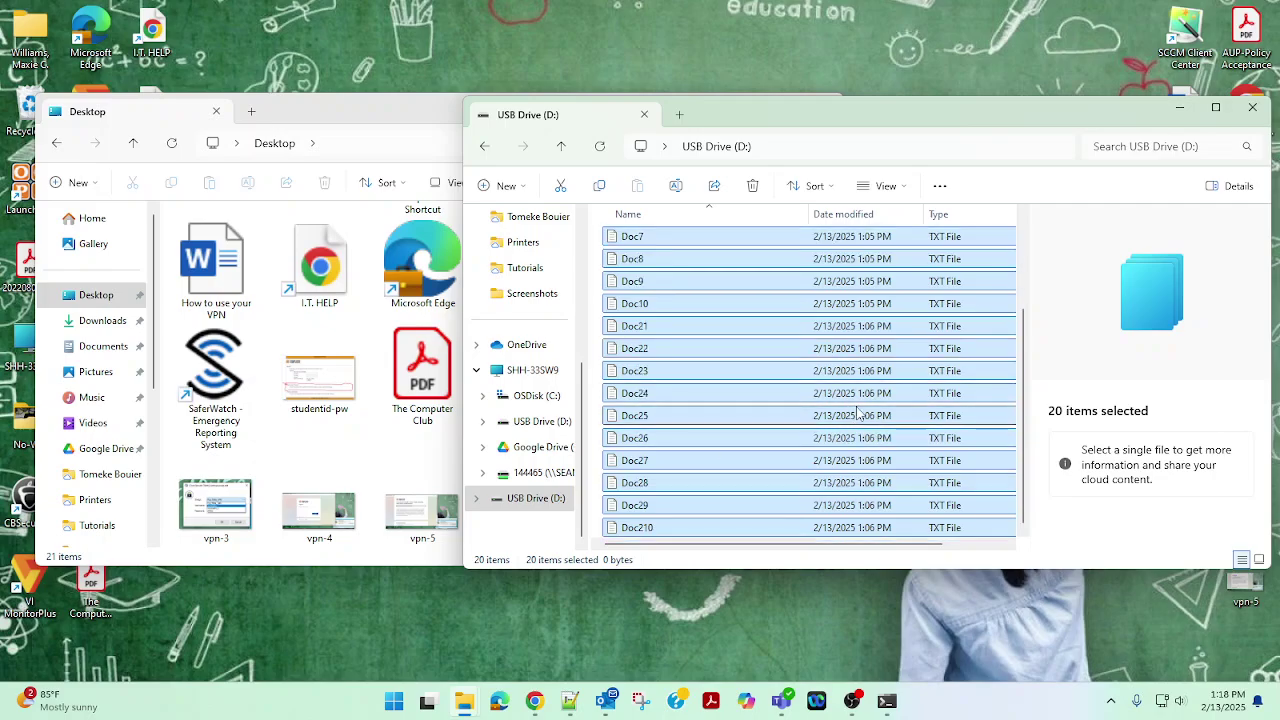
{"action": "scroll", "coordinate": [855, 405], "scroll_direction": "up", "scroll_amount": 2}
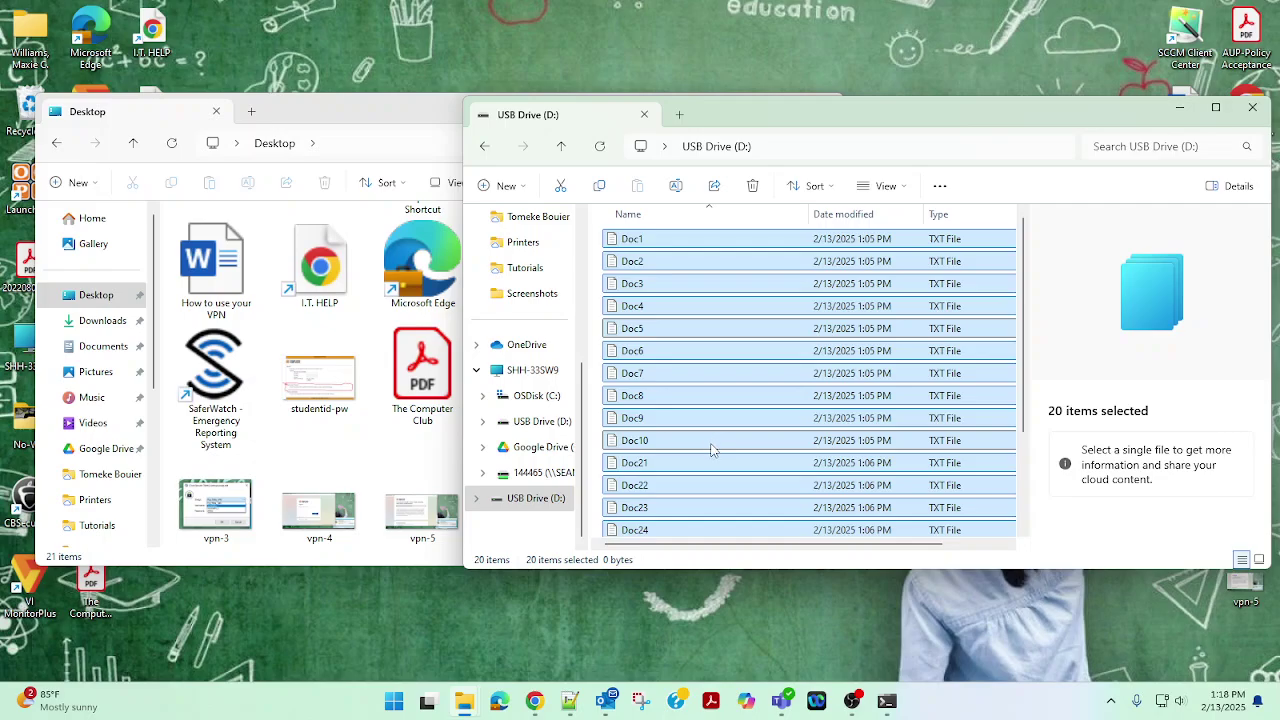
{"action": "left_click", "coordinate": [851, 287]}
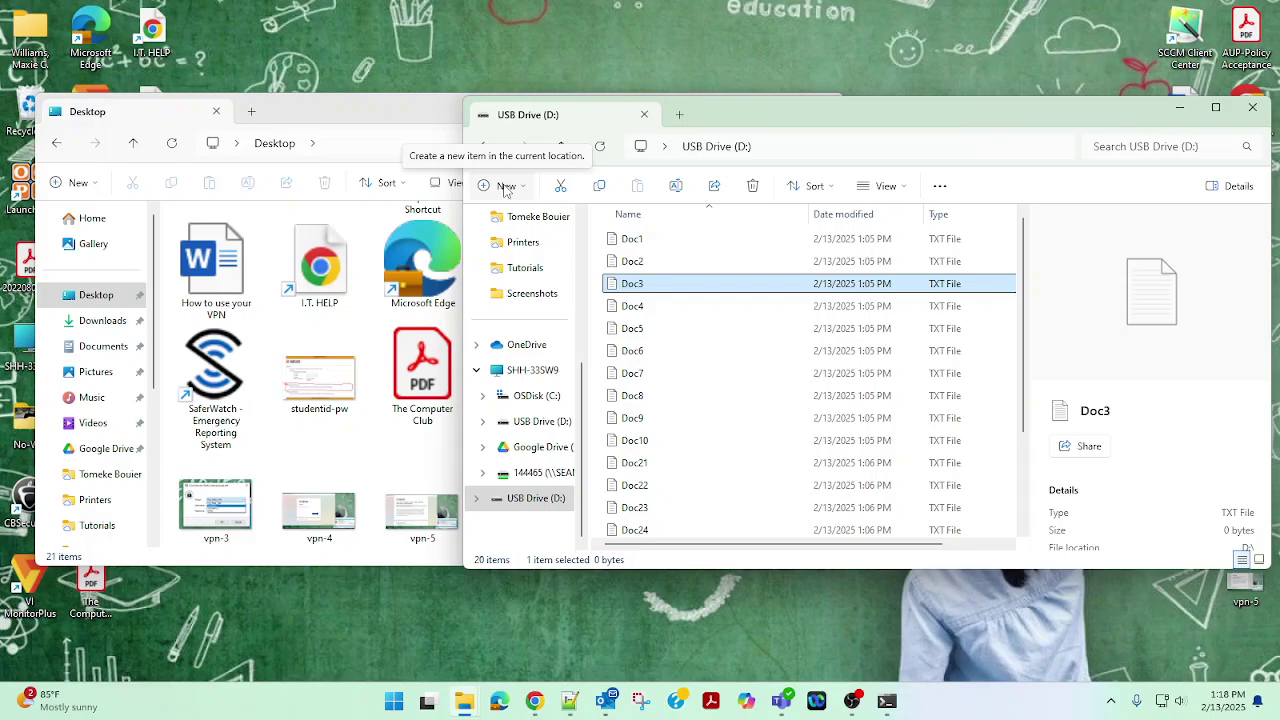
Create a new folder named Docs on the USB Drive (D:)
{"action": "left_click", "coordinate": [506, 188]}
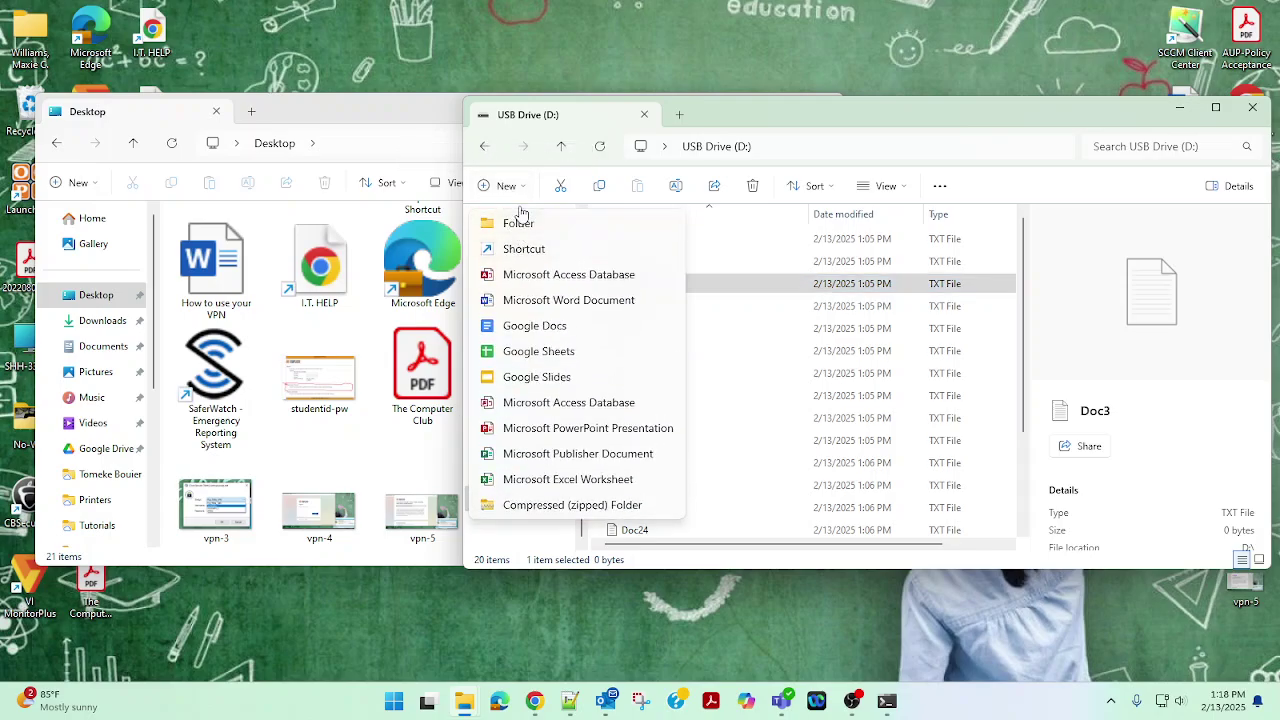
{"action": "left_click", "coordinate": [518, 223]}
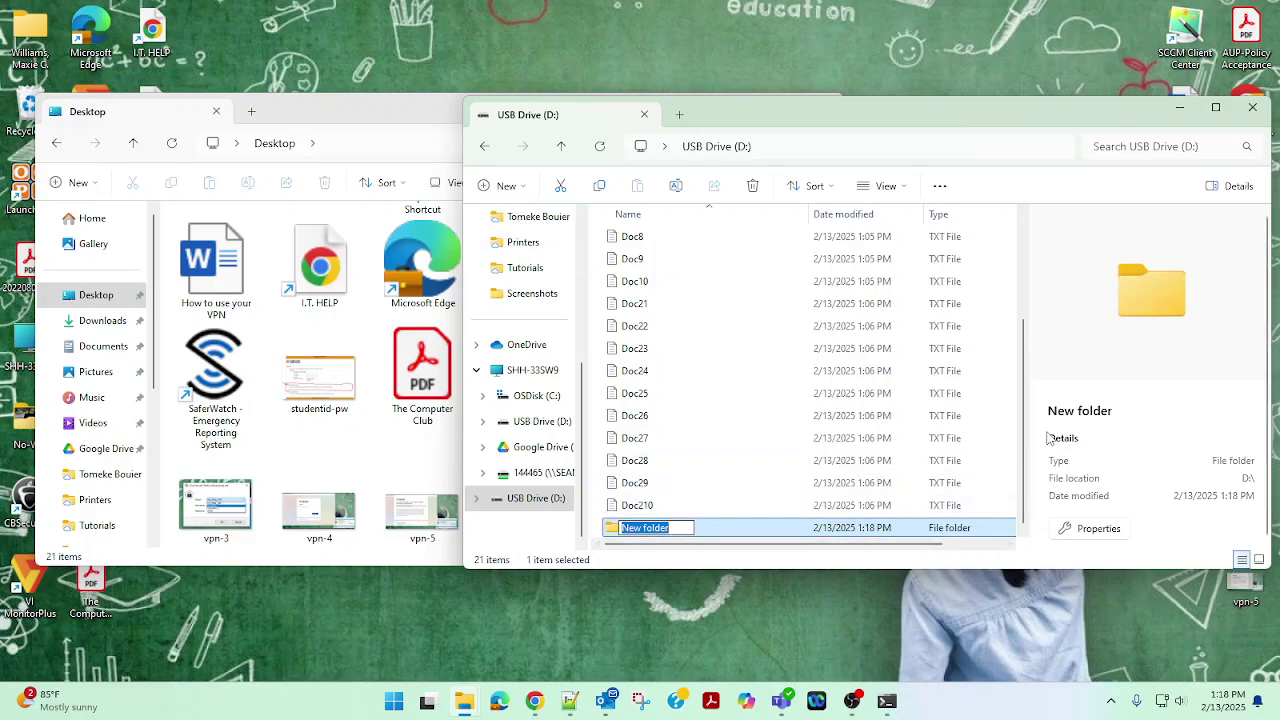
{"action": "type", "text": "Docs"}
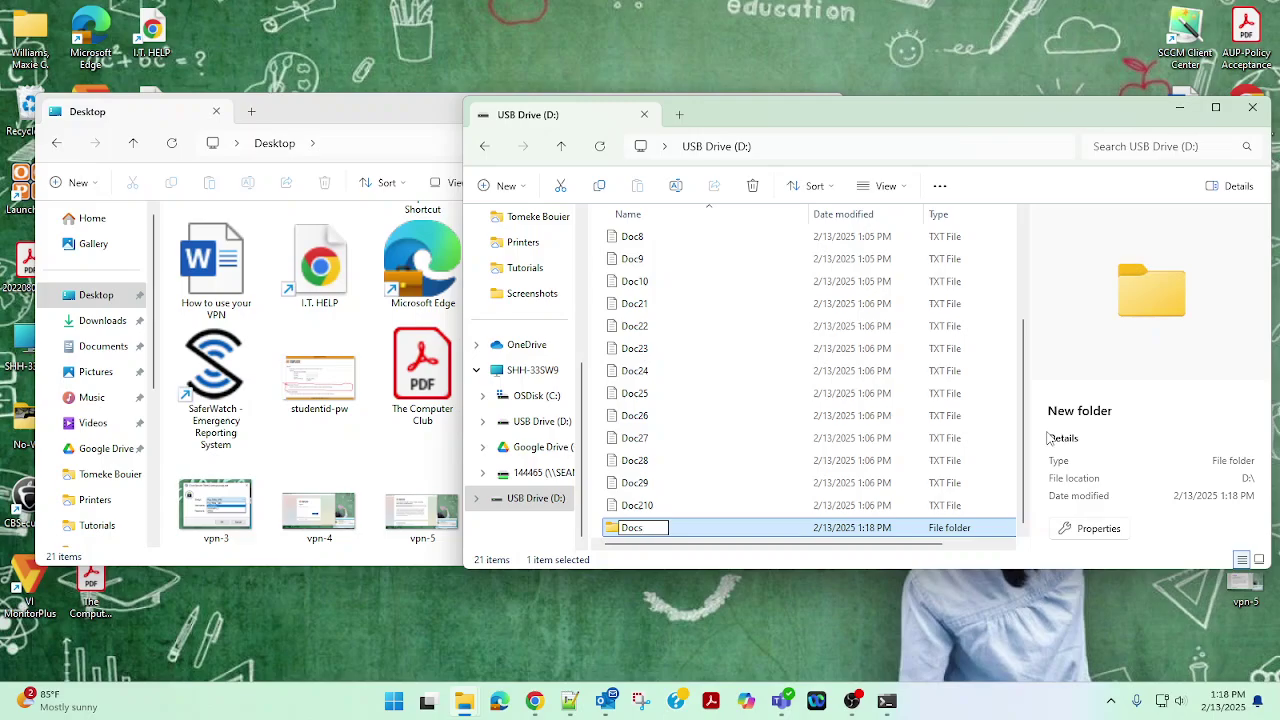
{"action": "key", "text": "Return"}
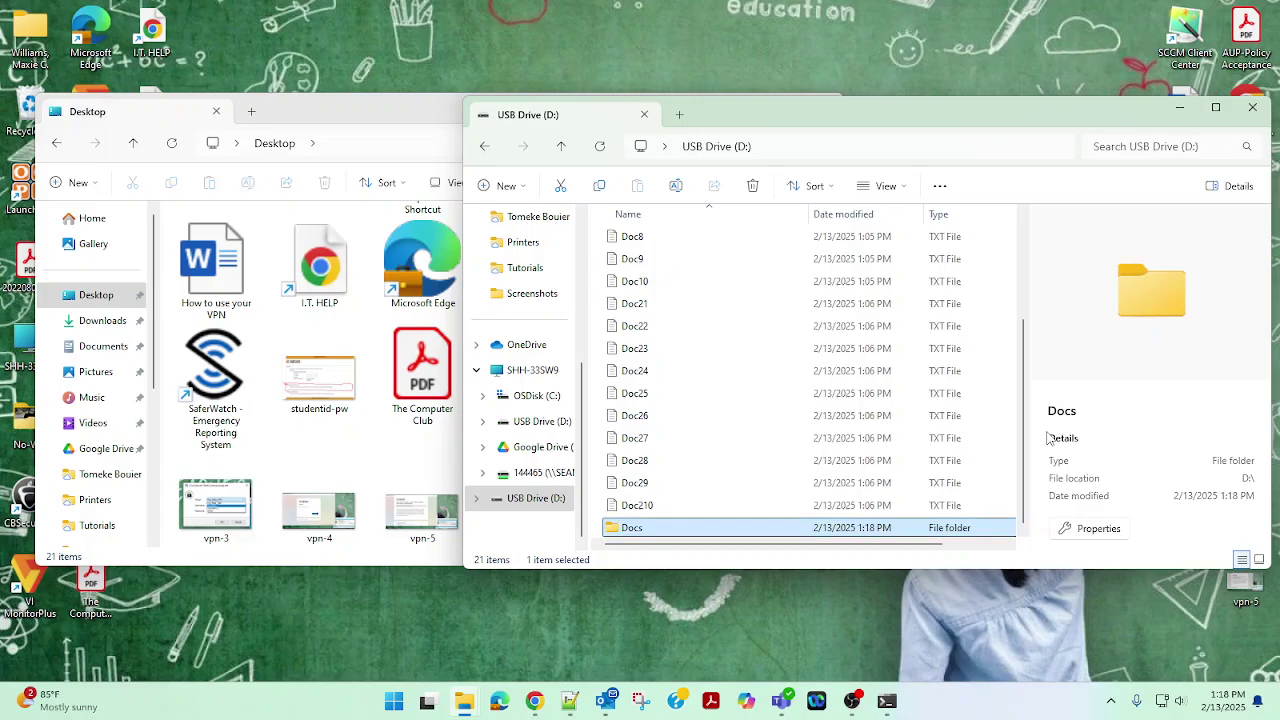
Create a second new folder named Pics on the USB Drive (D:)
{"action": "left_click", "coordinate": [508, 188]}
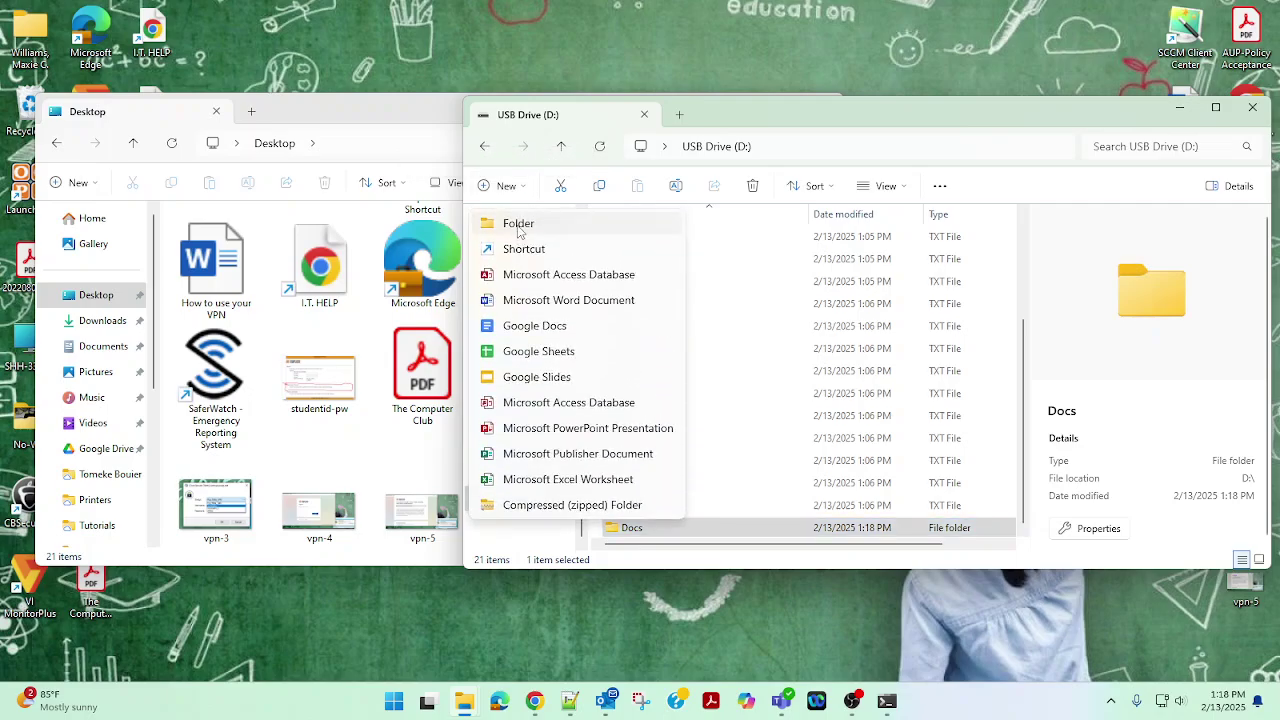
{"action": "left_click", "coordinate": [518, 228]}
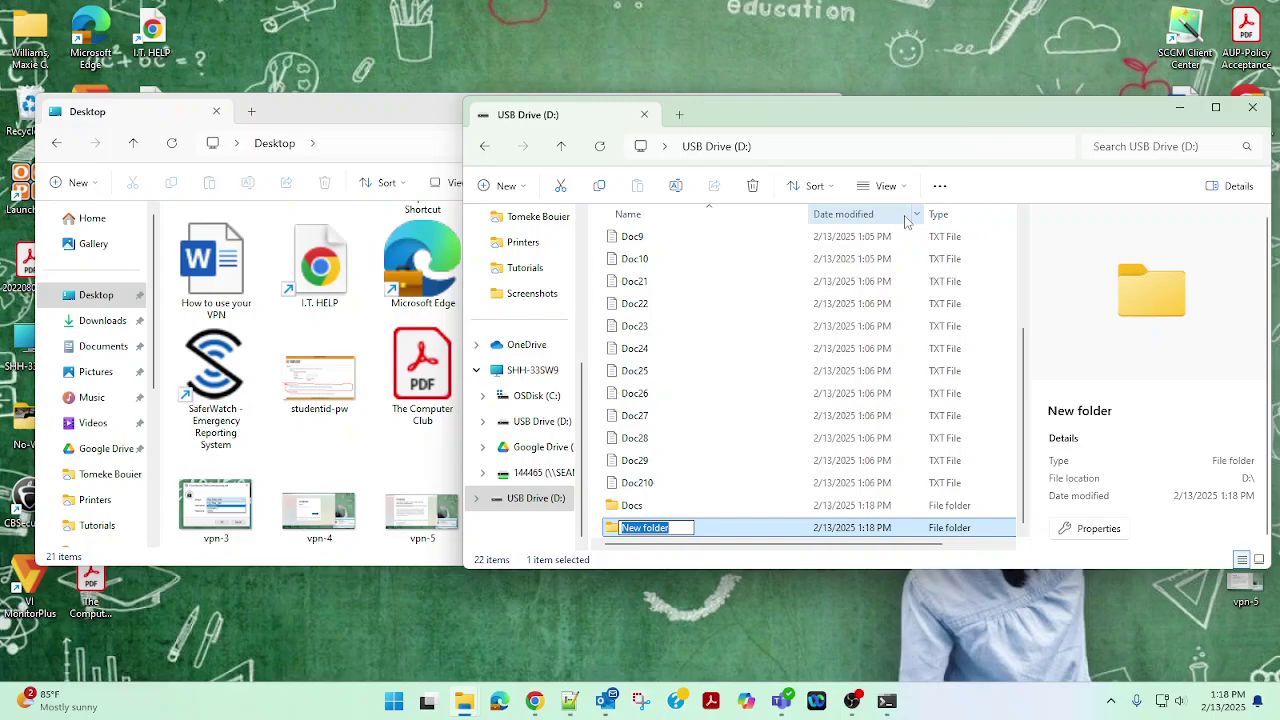
{"action": "type", "text": "Pics"}
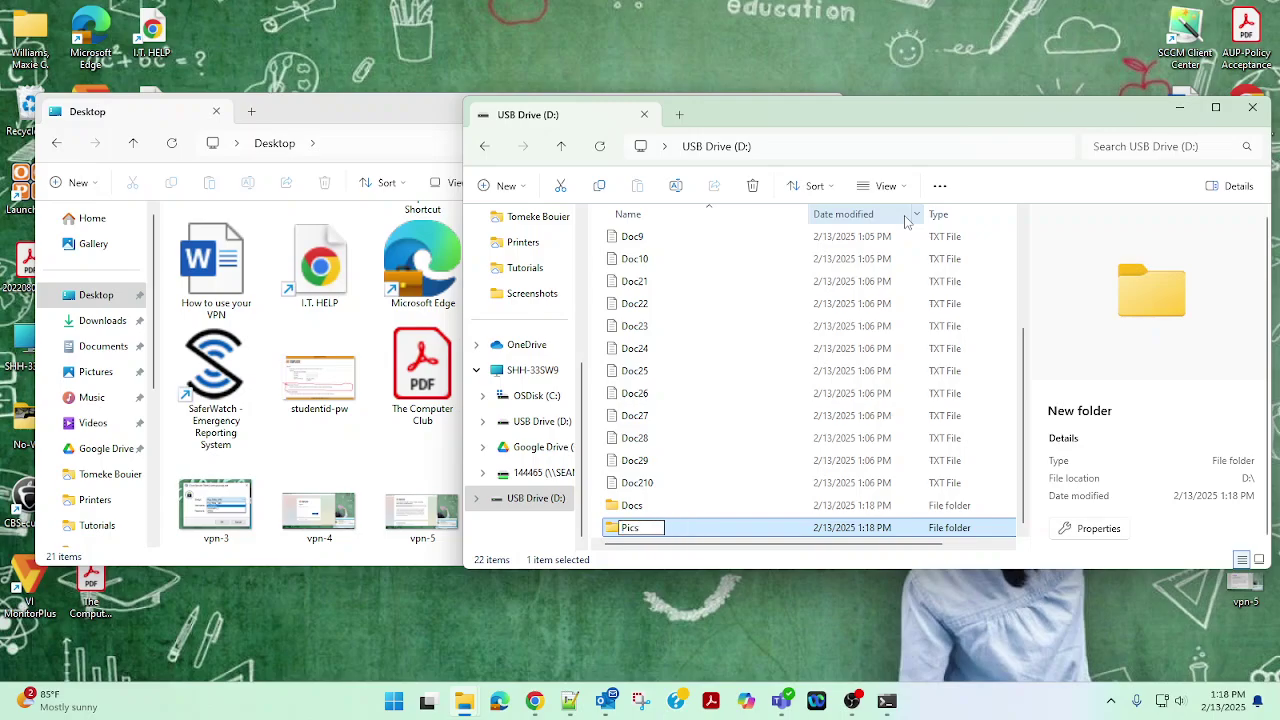
{"action": "key", "text": "Return"}
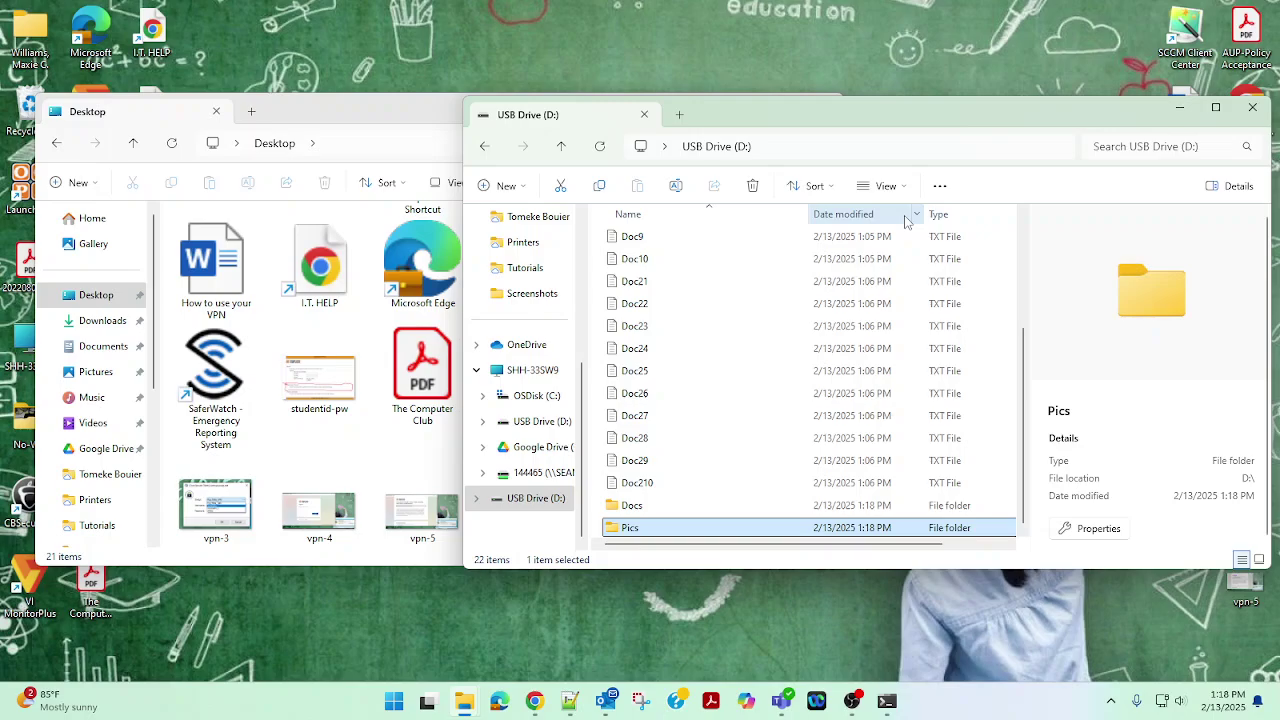
Create a third new folder named Vids on the USB Drive (D:)
{"action": "left_click", "coordinate": [503, 188]}
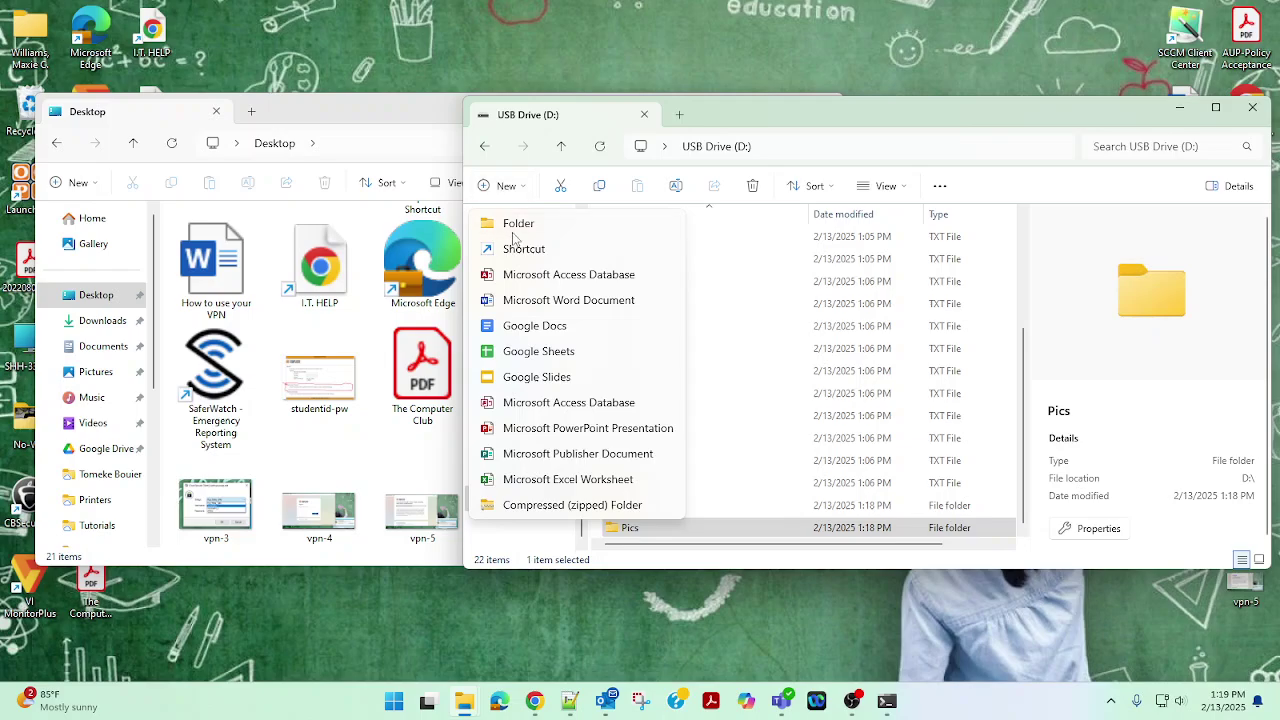
{"action": "left_click", "coordinate": [517, 223]}
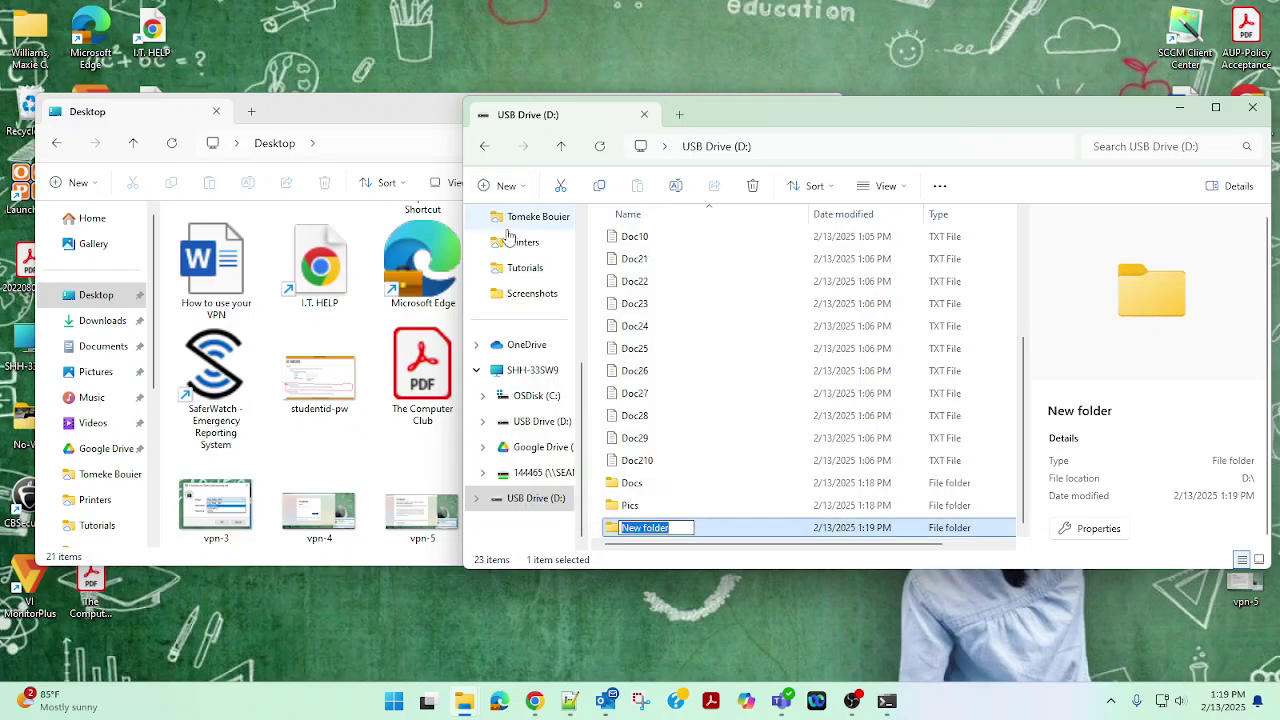
{"action": "type", "text": "V"}
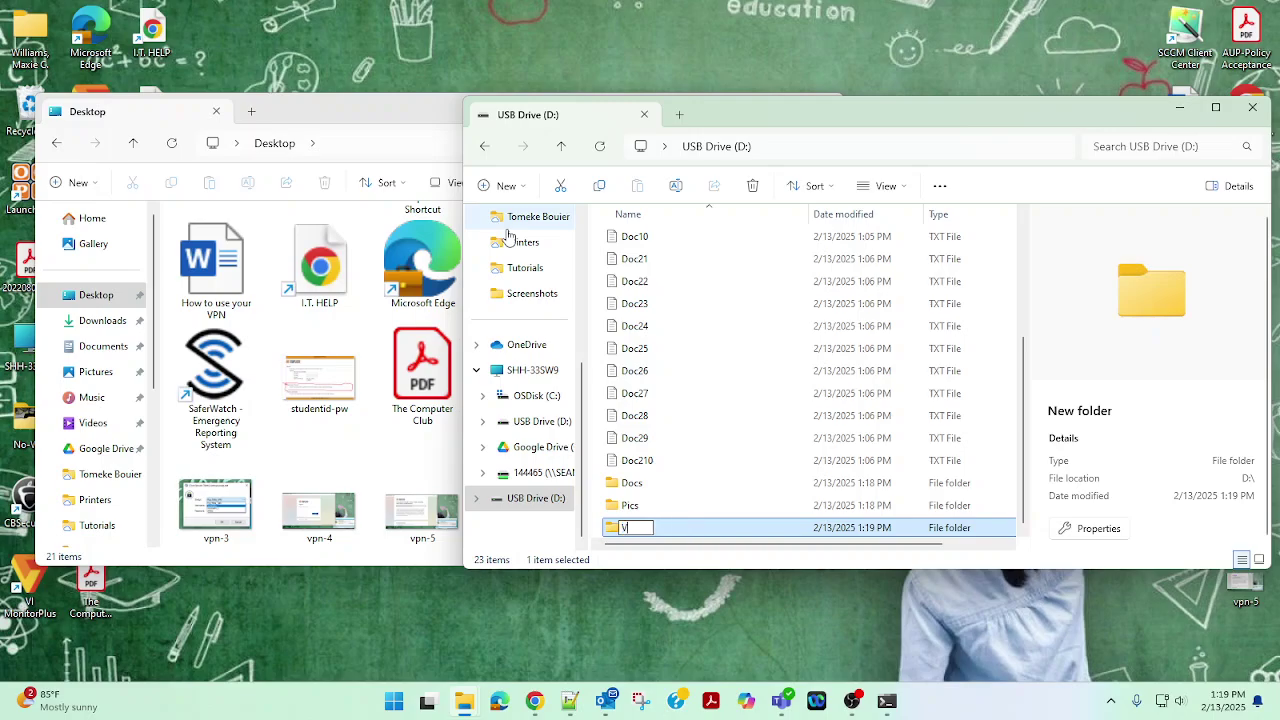
{"action": "type", "text": "ids"}
{"action": "key", "text": "Return"}
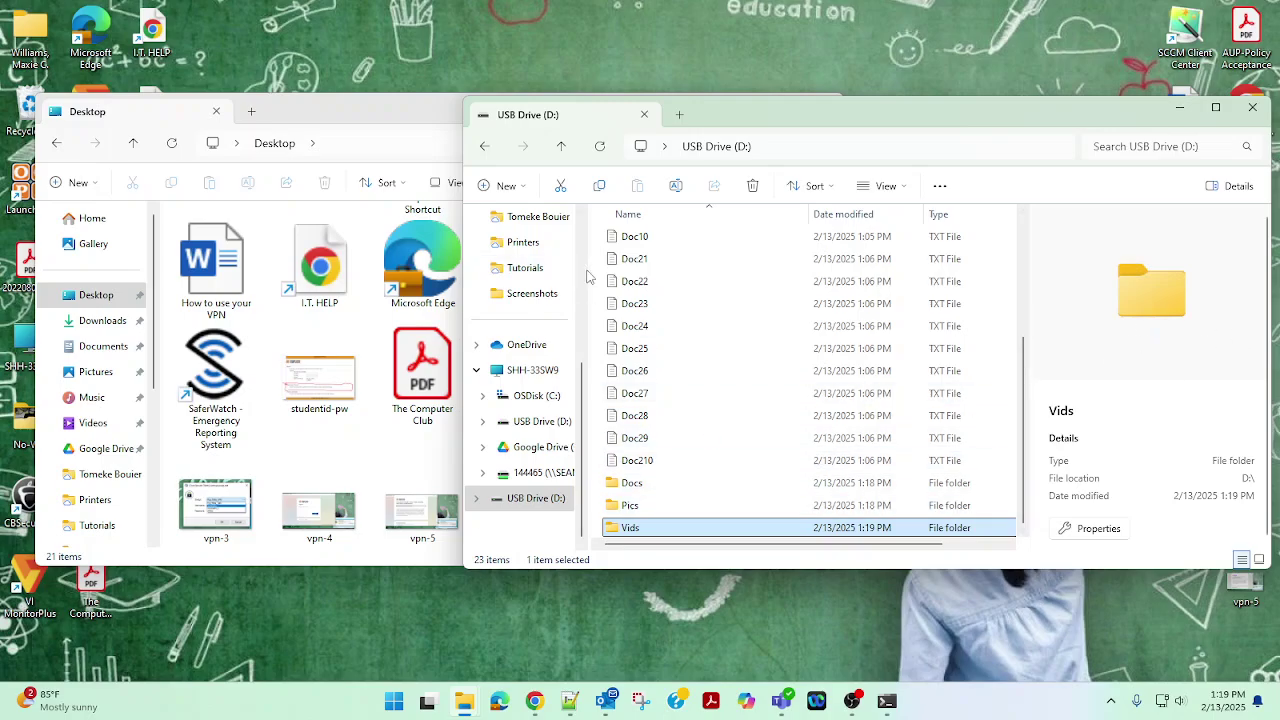
Select Doc21, Doc22 and Doc23 on the USB Drive (D:) and cut them
{"action": "left_click", "coordinate": [650, 260]}
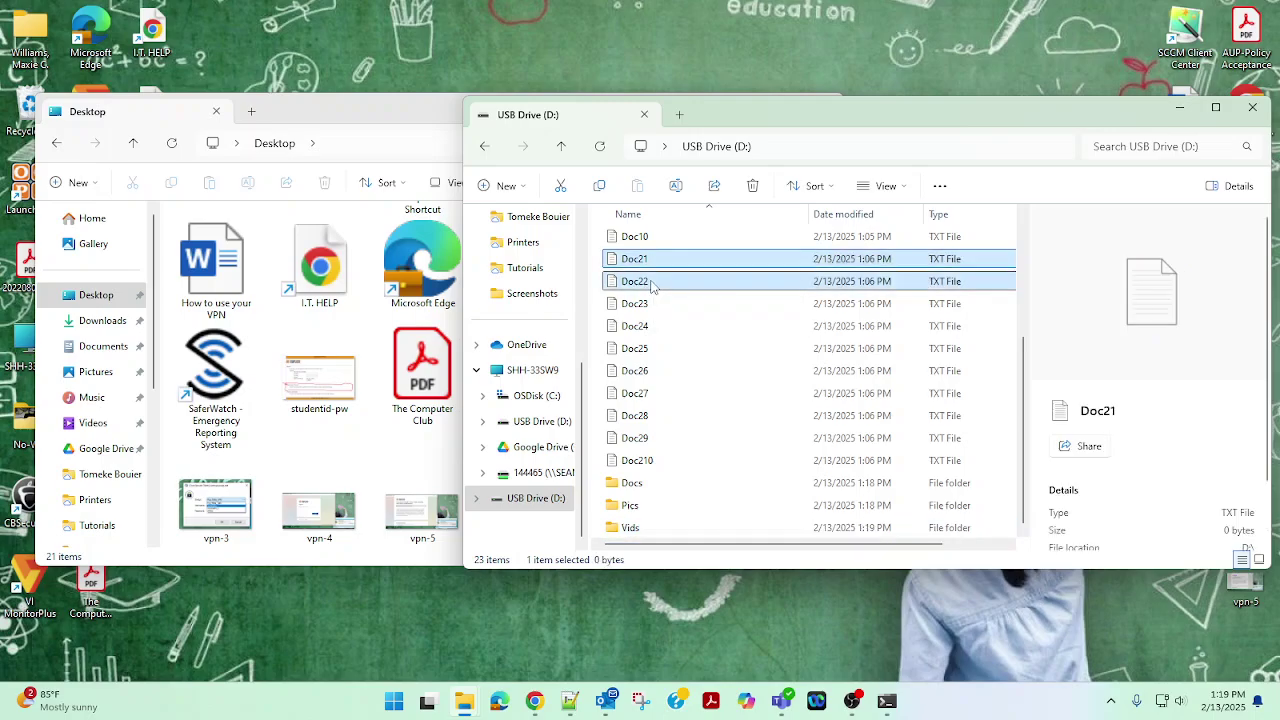
{"action": "left_click", "coordinate": [652, 283], "text": "ctrl"}
{"action": "left_click", "coordinate": [645, 304], "text": "ctrl"}
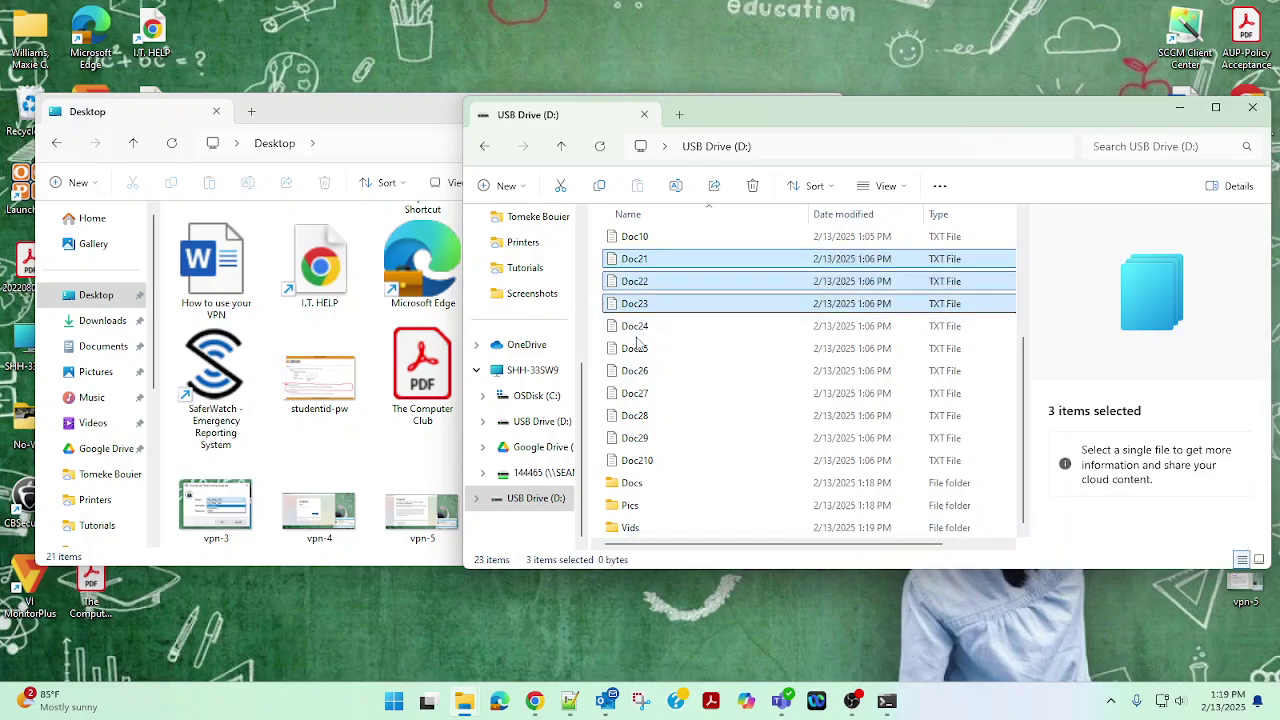
{"action": "right_click", "coordinate": [664, 285]}
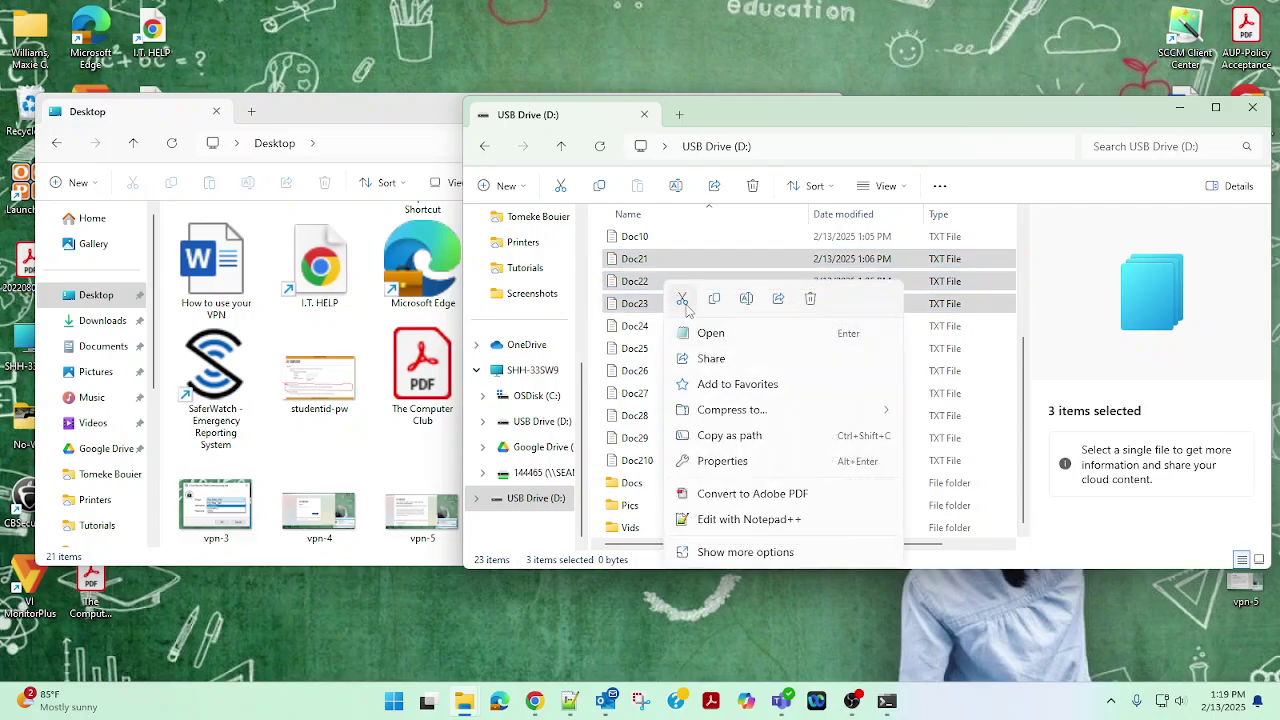
{"action": "left_click", "coordinate": [683, 301]}
Paste the three cut documents into the Docs folder and return to the USB Drive (D:) folder
{"action": "left_click", "coordinate": [636, 488]}
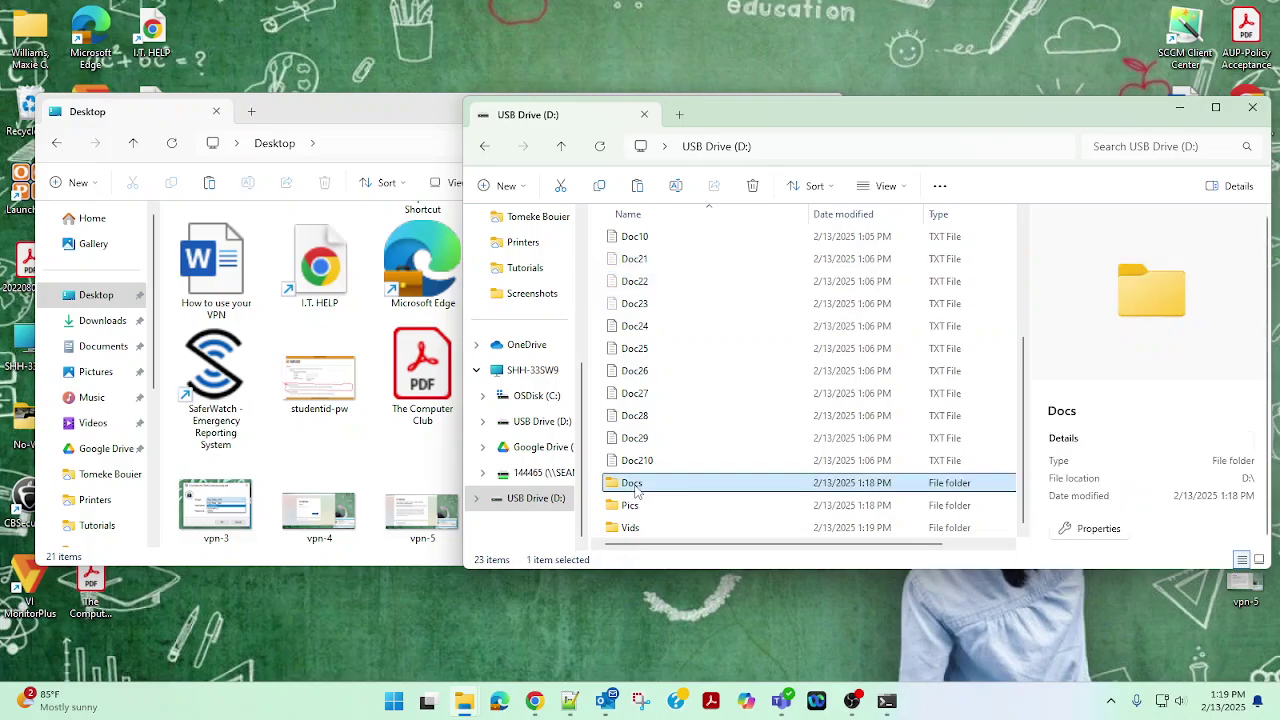
{"action": "double_click", "coordinate": [634, 485]}
{"action": "right_click", "coordinate": [678, 386]}
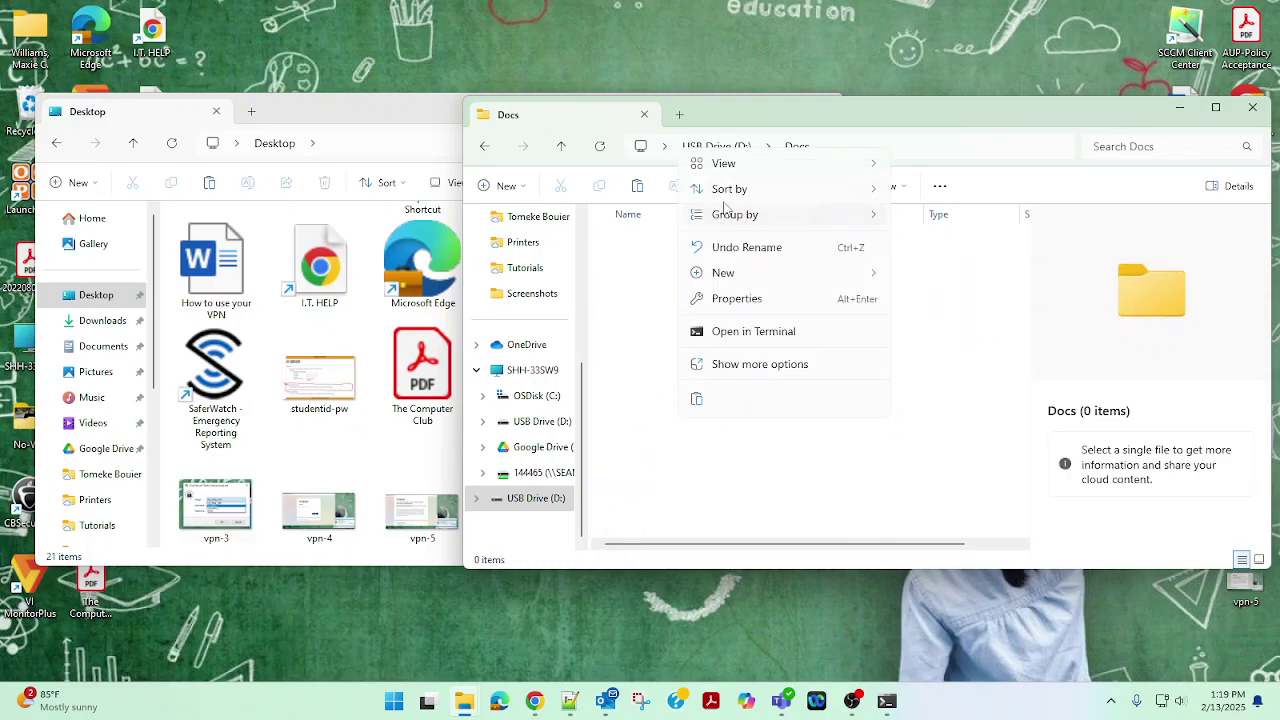
{"action": "left_click", "coordinate": [697, 399]}
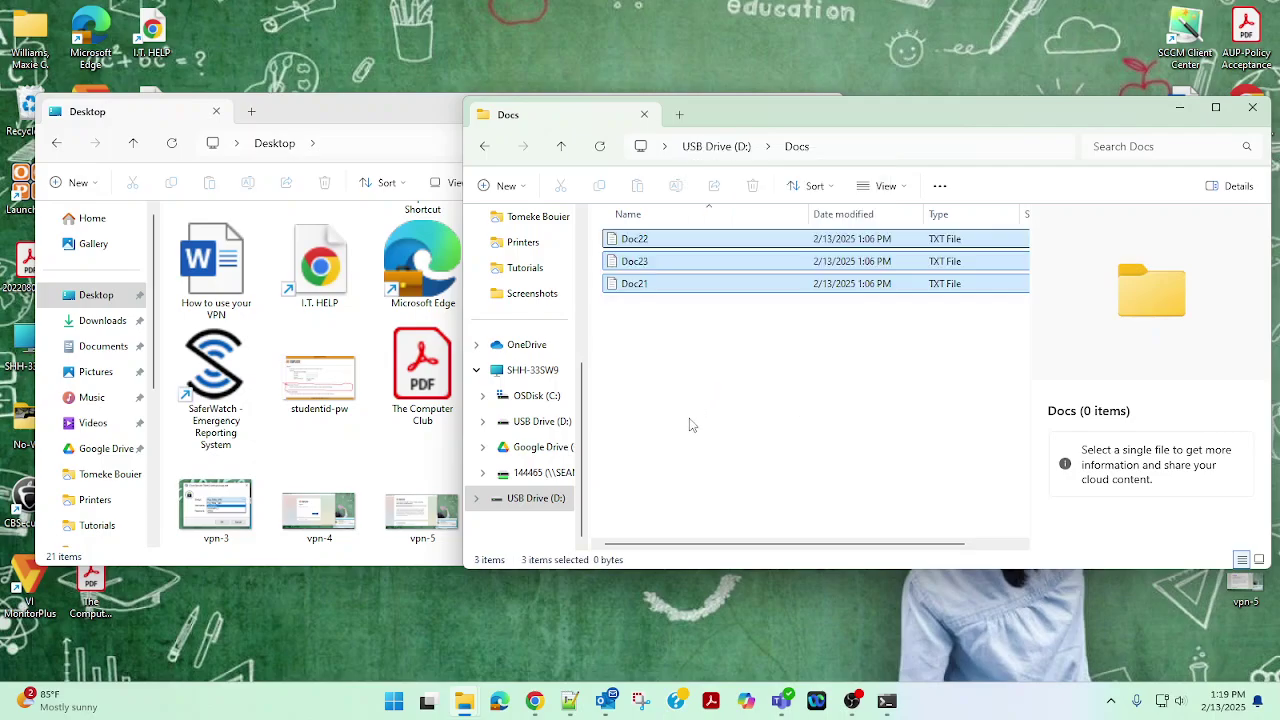
{"action": "left_click", "coordinate": [711, 420]}
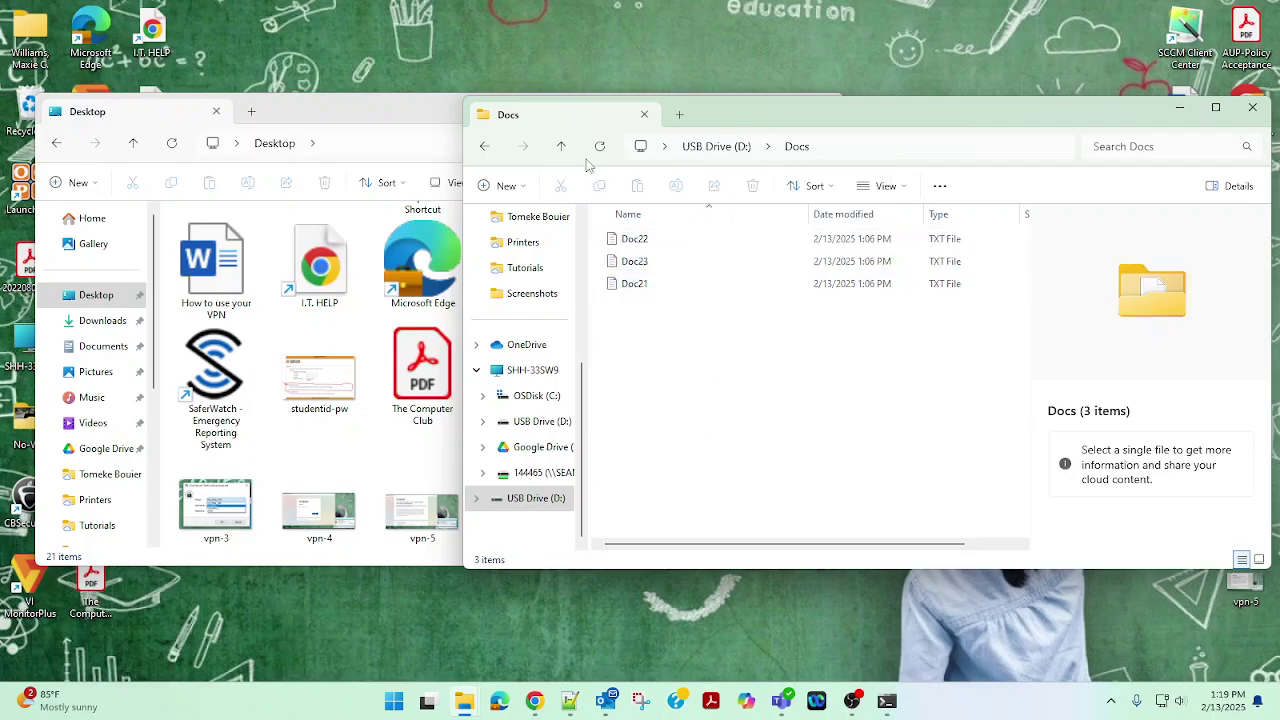
{"action": "left_click", "coordinate": [563, 147]}
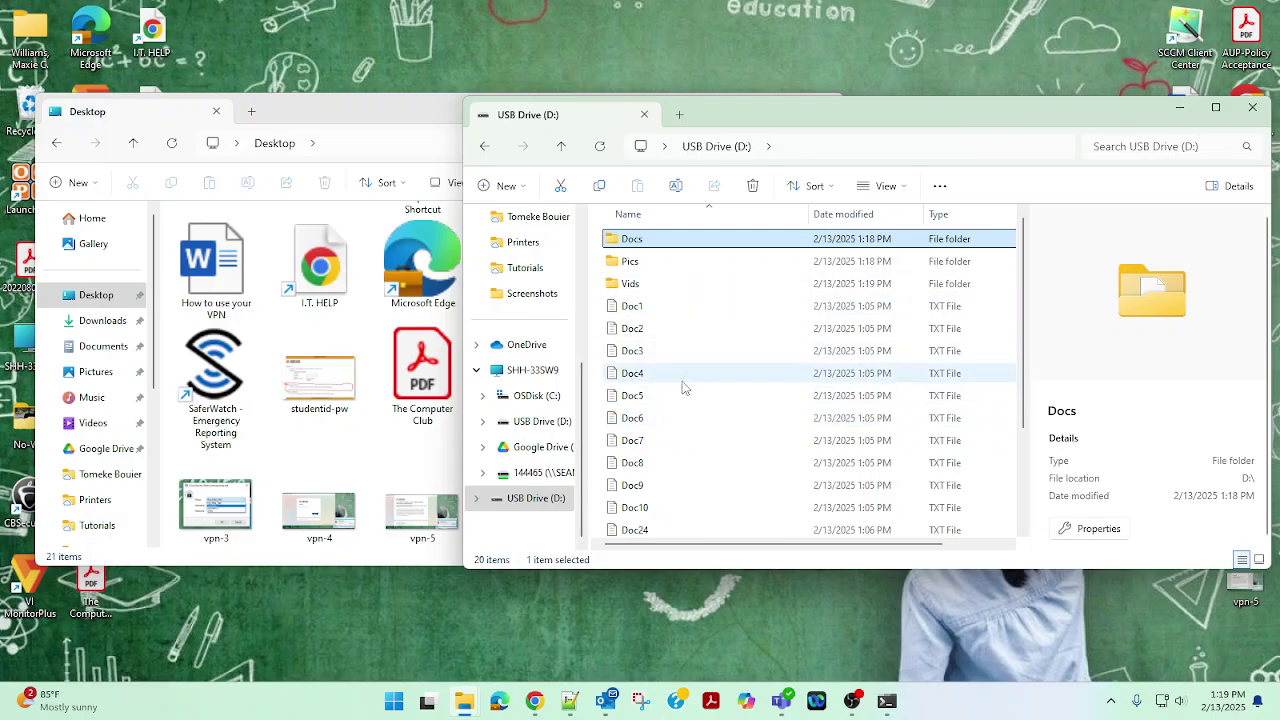